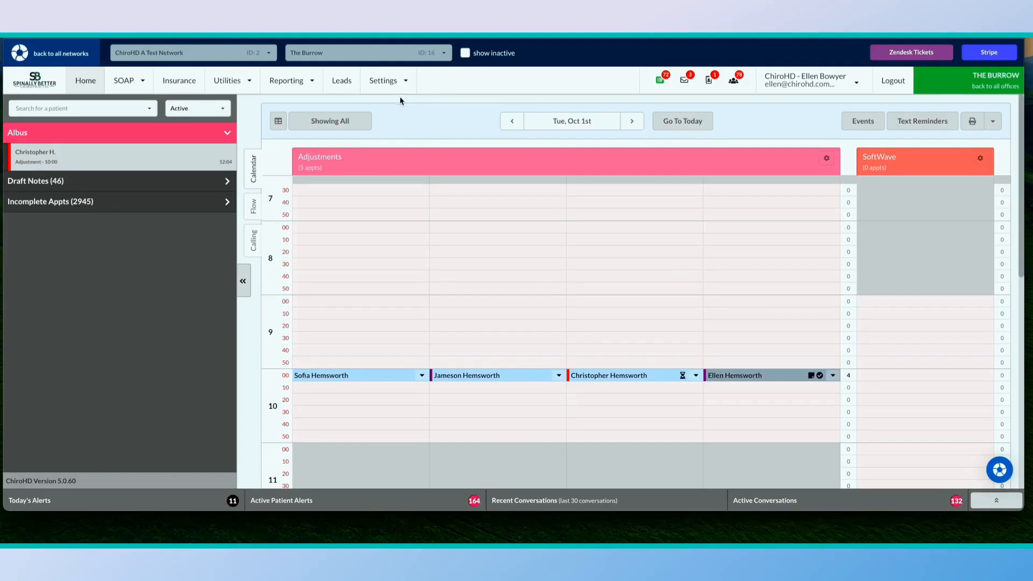
- Enable the Auto-Complete Appointments BETA option in the office options
left_click(391, 85)
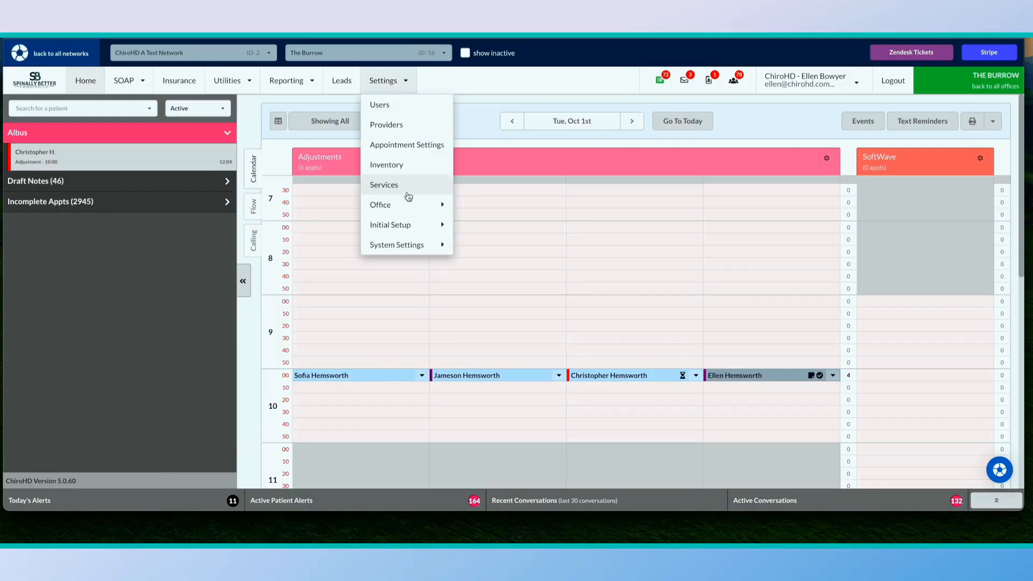
mouse_move(411, 205)
left_click(473, 227)
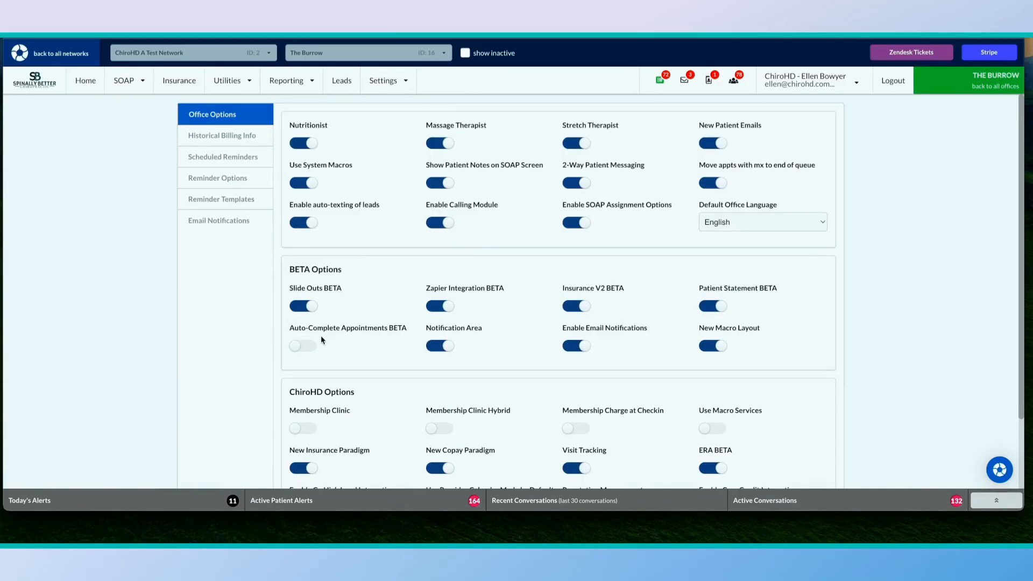
left_click(296, 347)
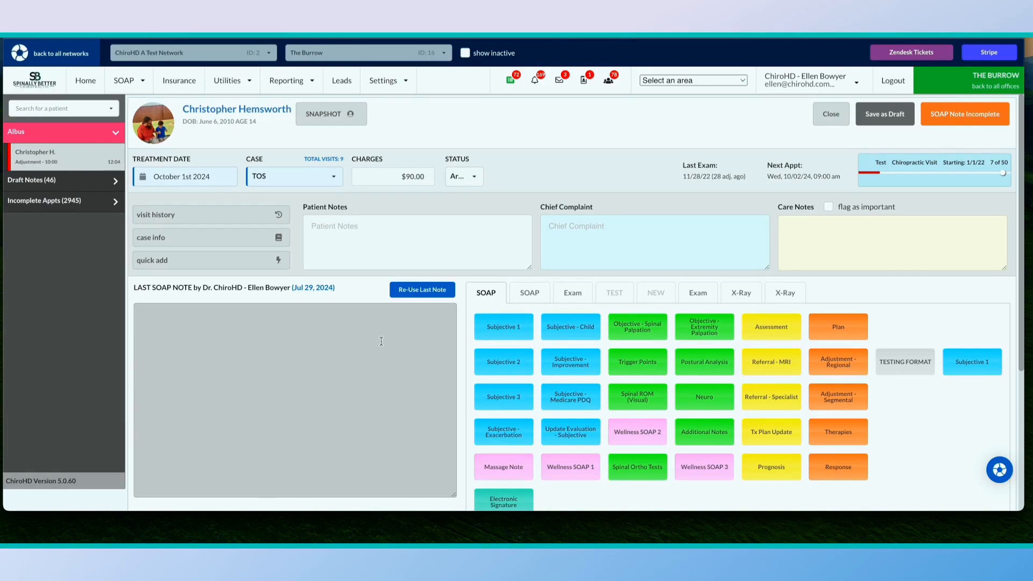
- Examine the charges on the queued patient's October 1st 2024 SOAP note and close them without applying changes
left_click(121, 81)
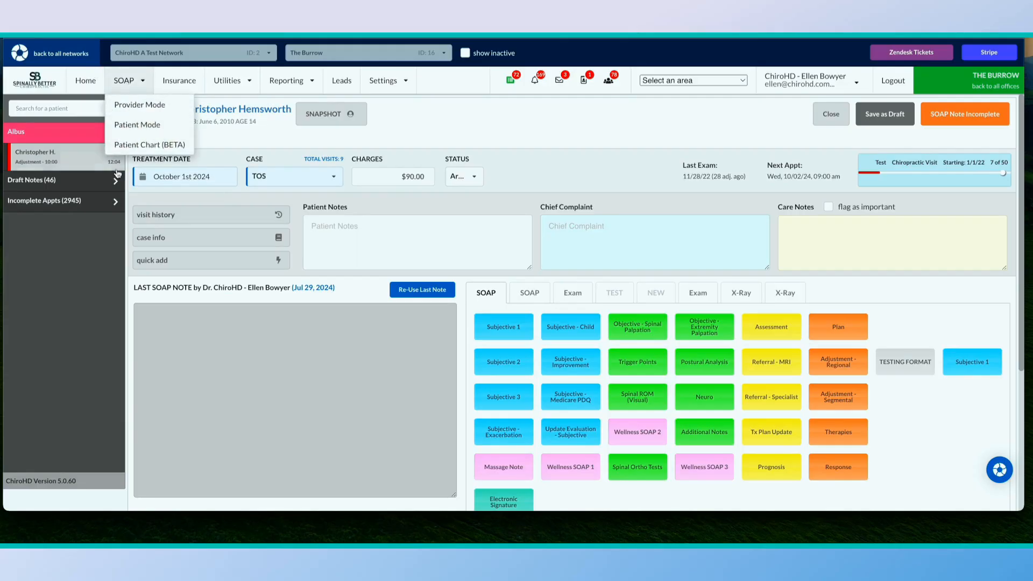
left_click(402, 150)
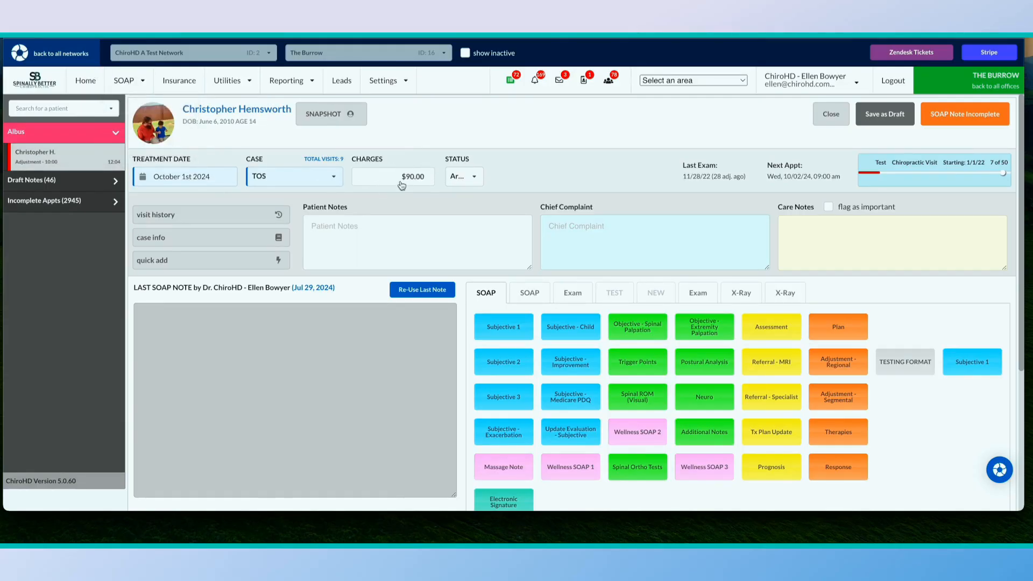
left_click(408, 185)
left_click(151, 211)
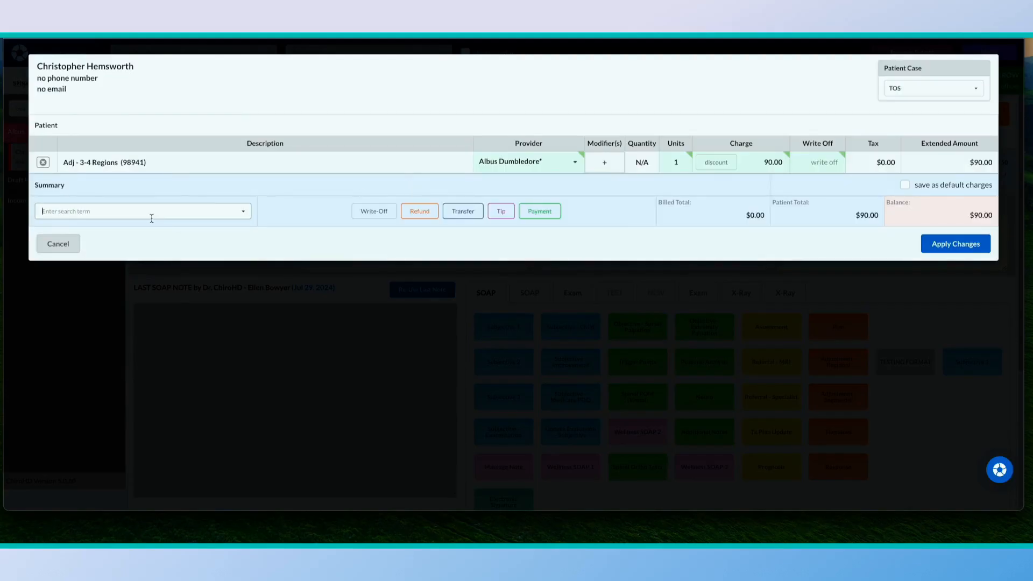
type("3-4")
left_click(317, 225)
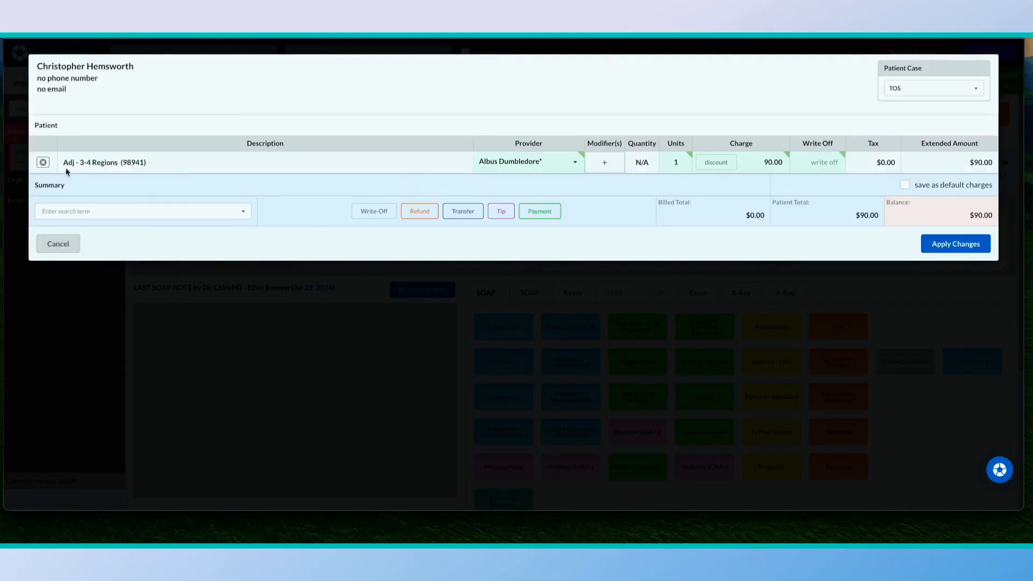
left_click(58, 244)
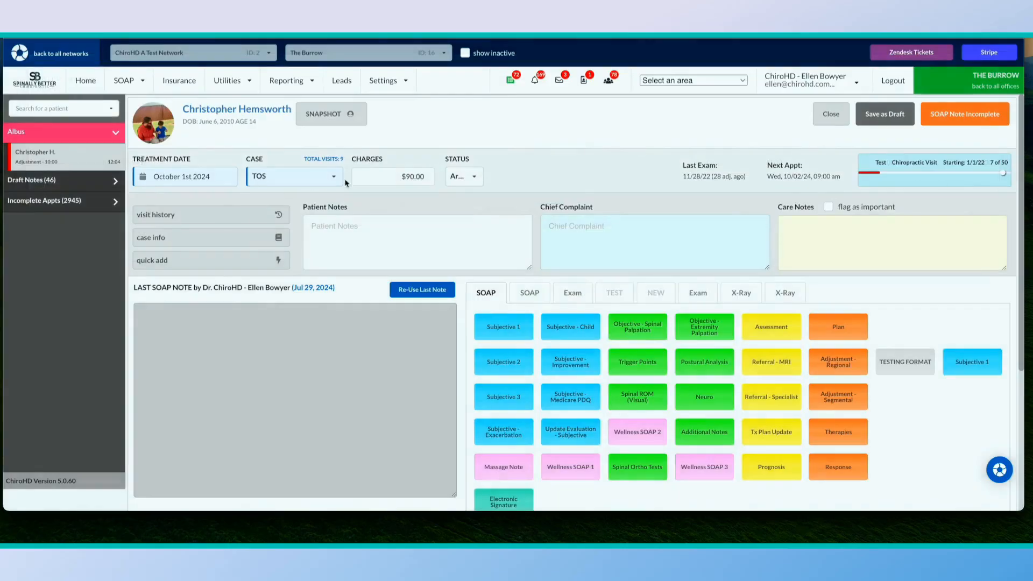
left_click(412, 179)
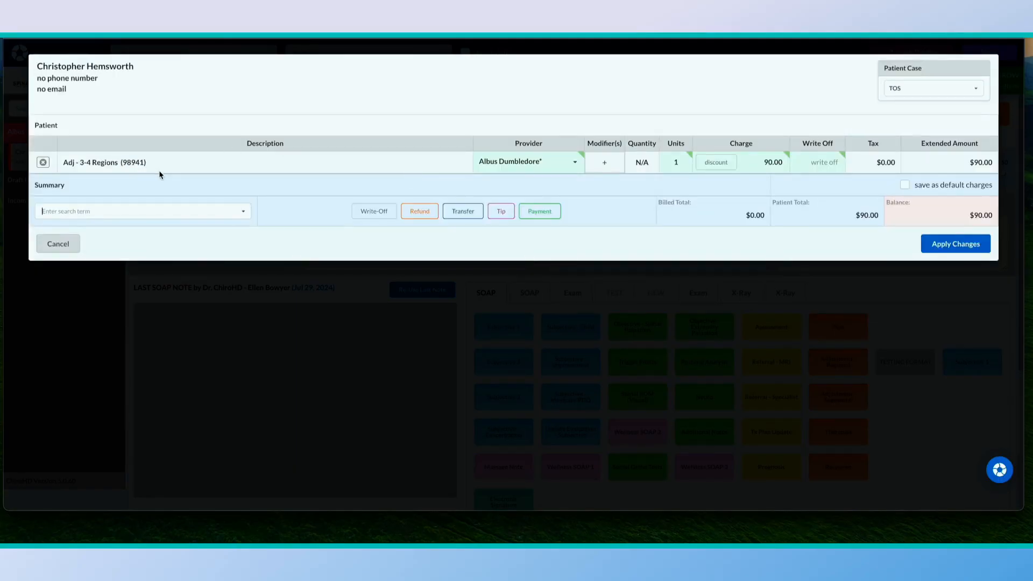
left_click(59, 243)
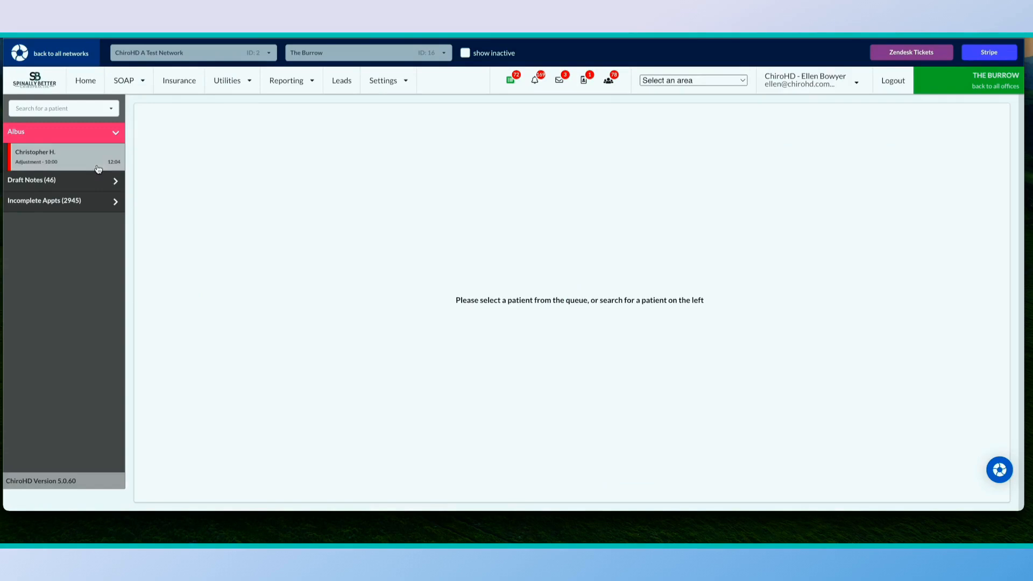
- Open the queued patient's note in Patient Chart (BETA), examine its charges and close them without applying changes
left_click(97, 165)
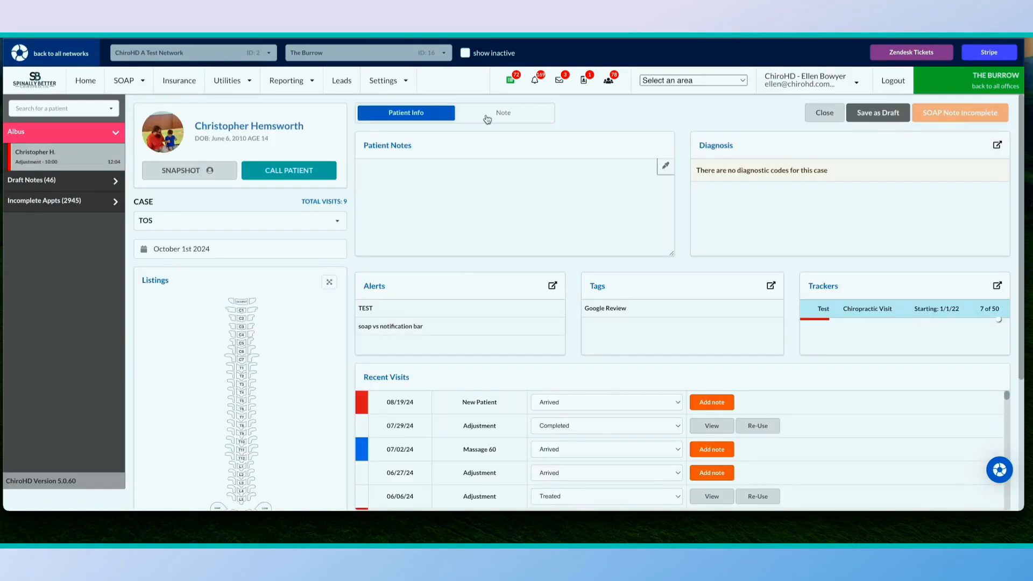
left_click(487, 117)
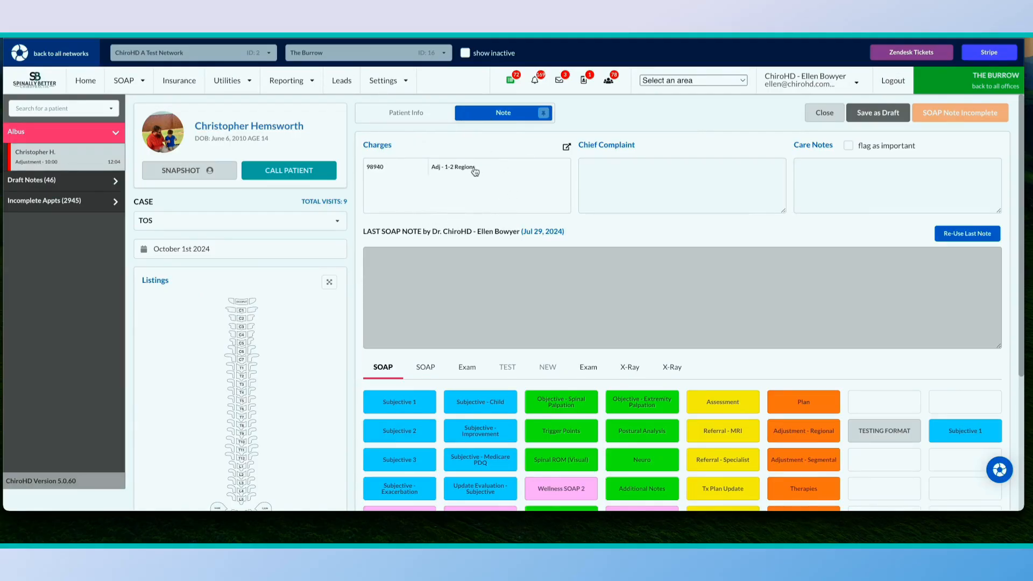
left_click(442, 173)
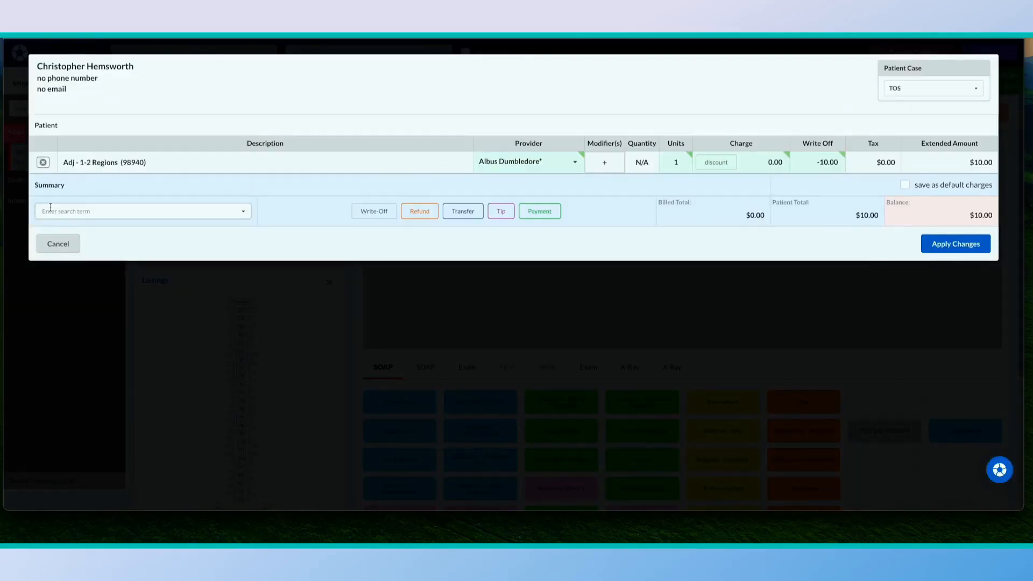
left_click(71, 243)
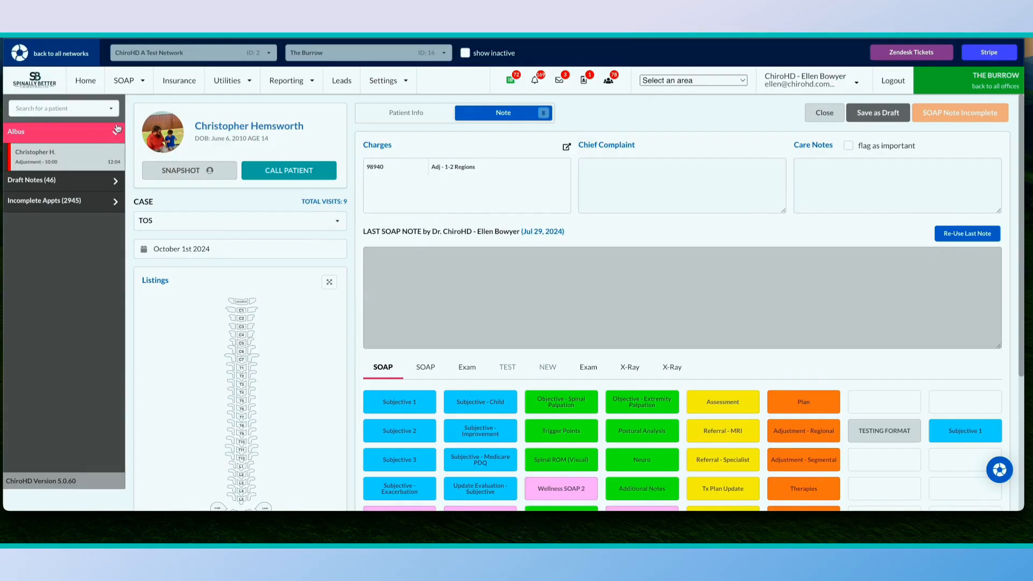
- In Provider Mode, add a Subjective 1 note with feeling "the same", pain 2, and neck and low back pain, and submit it
left_click(142, 86)
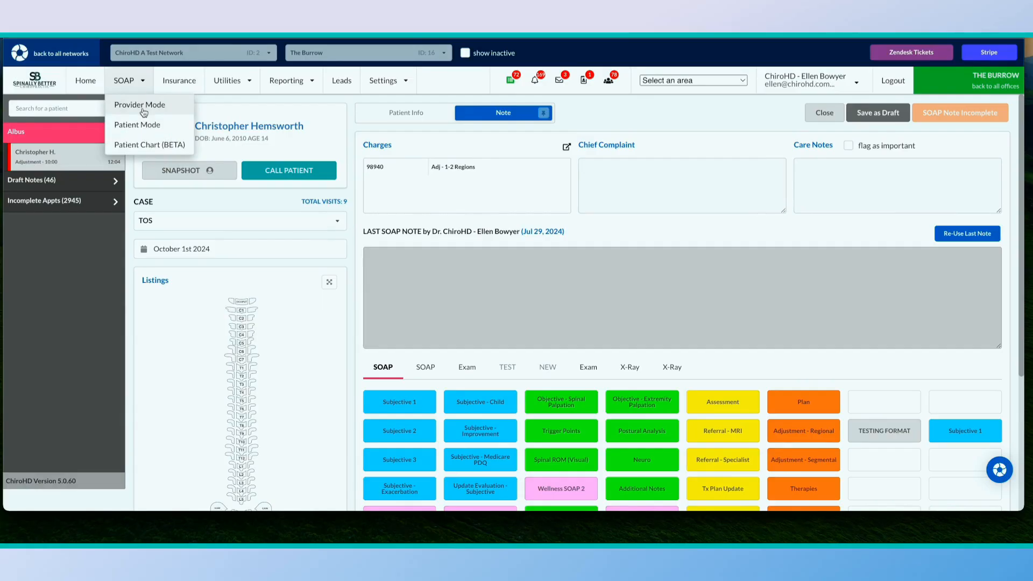
left_click(143, 110)
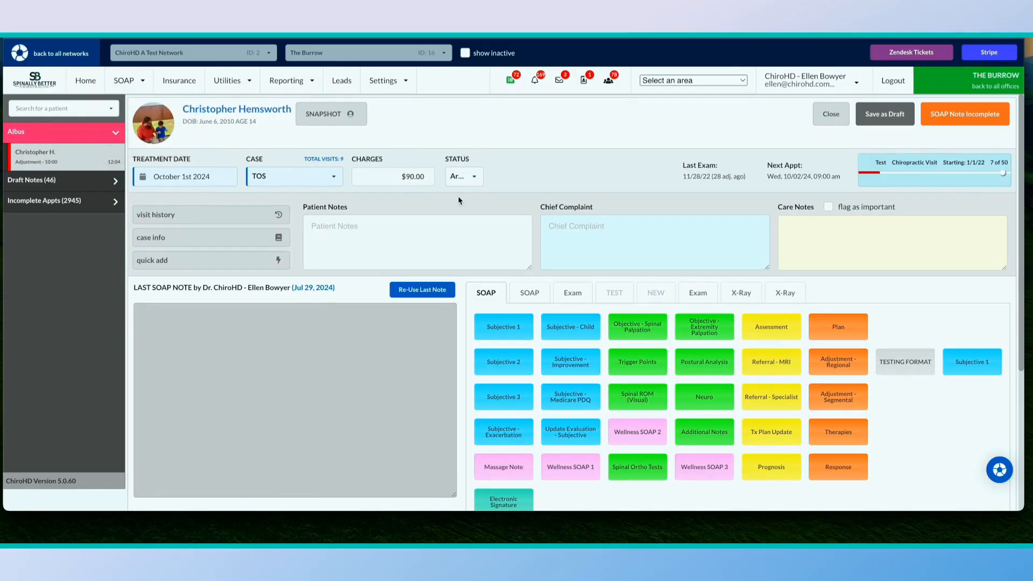
left_click(507, 335)
left_click(549, 143)
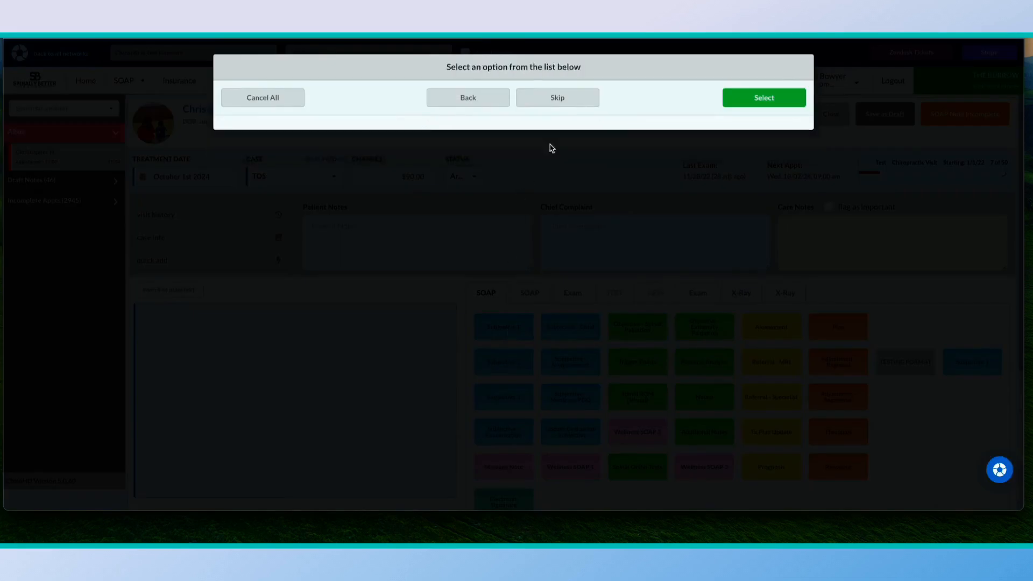
left_click(571, 148)
left_click(597, 164)
left_click(763, 97)
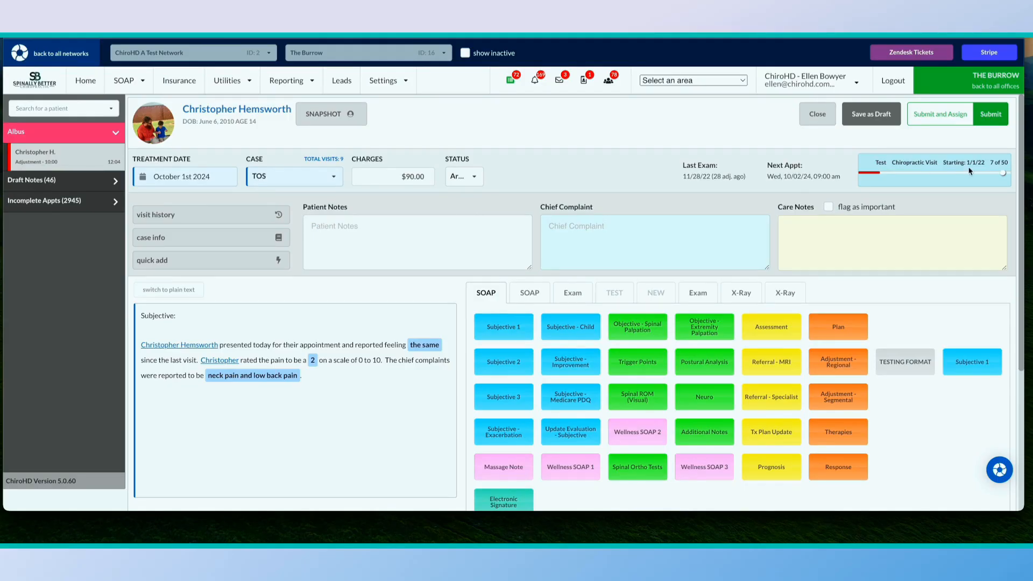
left_click(985, 114)
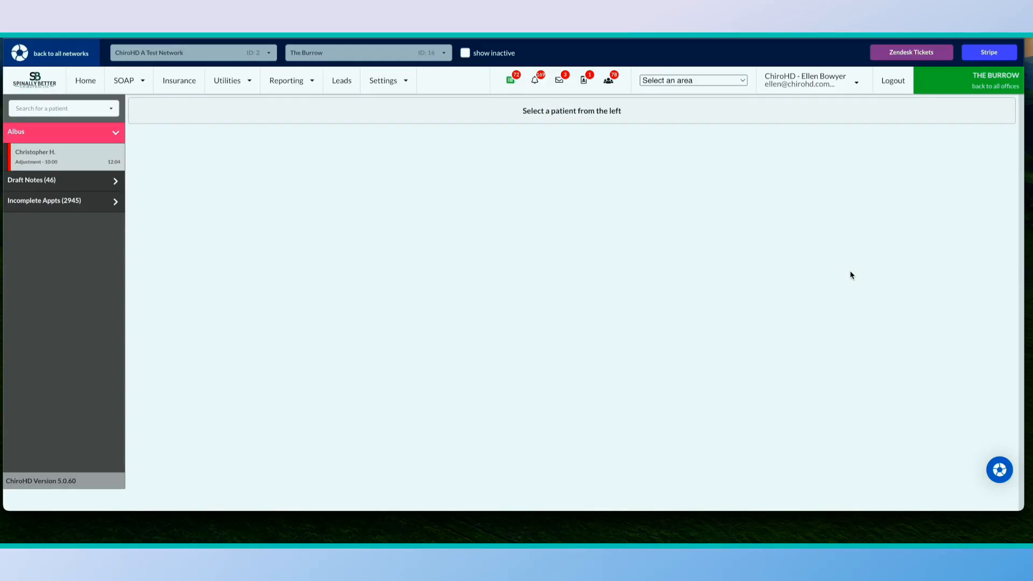
- Return to the calendar and open the visit history of the patient whose note was just submitted
left_click(82, 86)
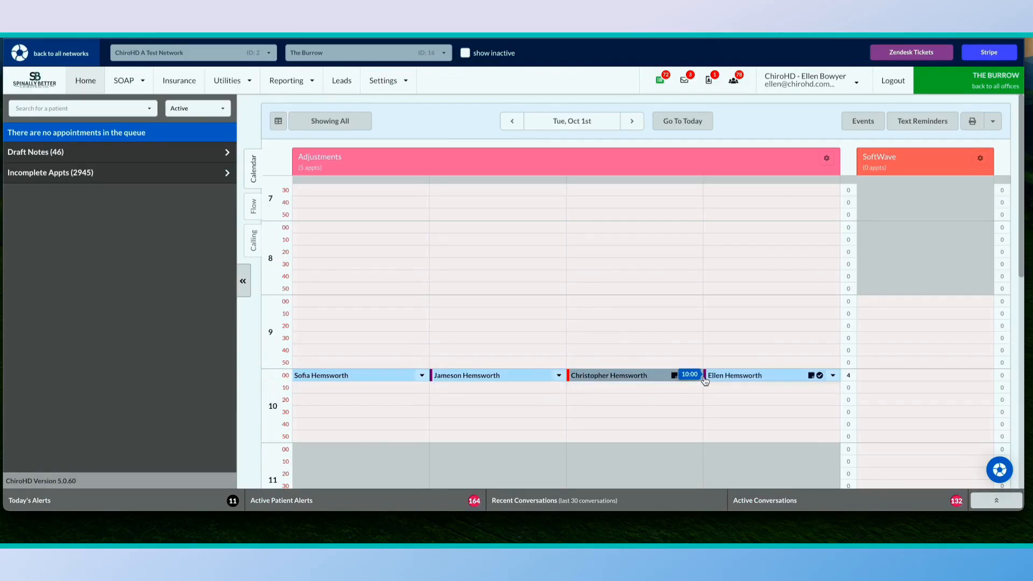
left_click(591, 377)
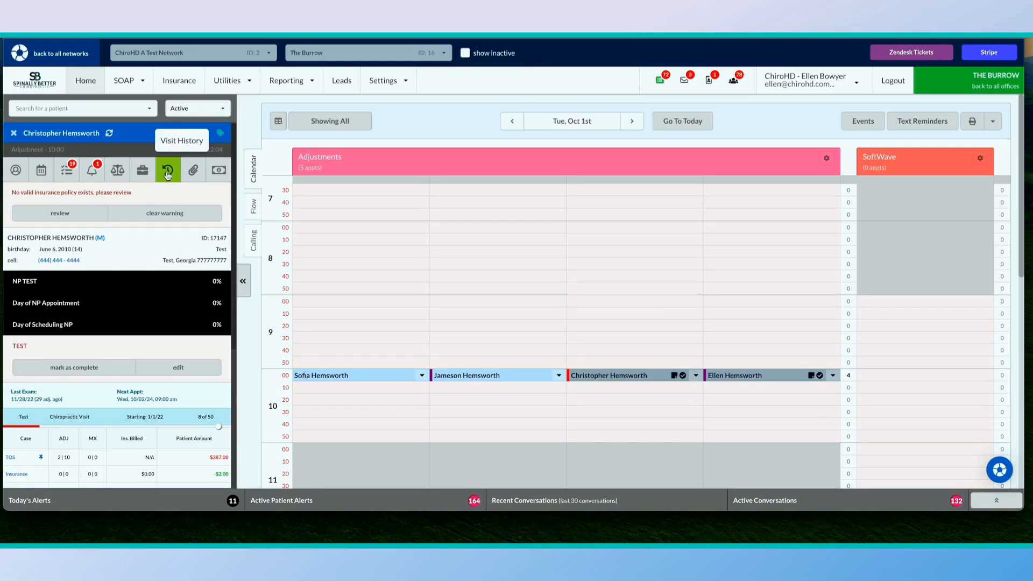
left_click(167, 172)
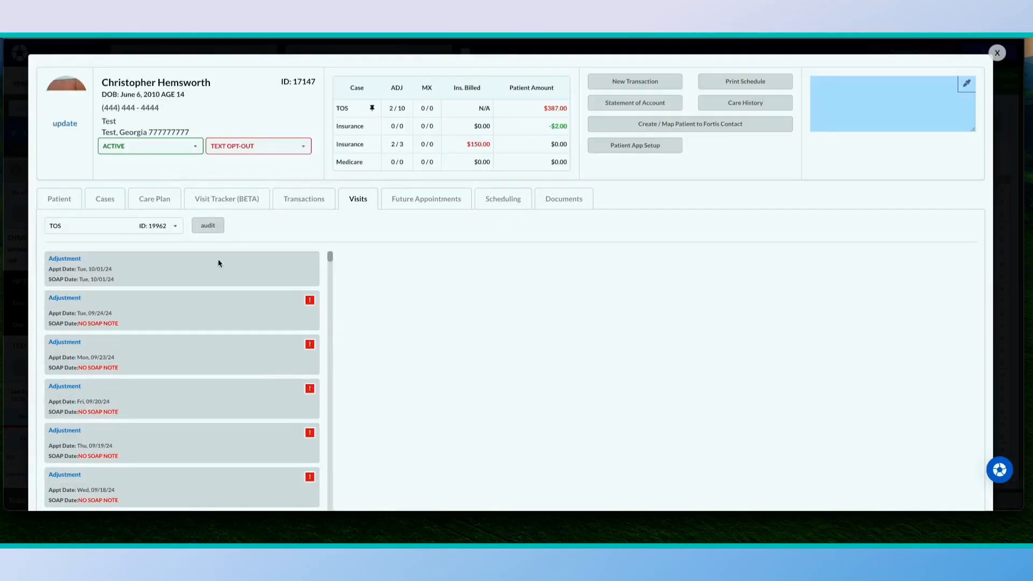
- Start a SOAP note for the 09/24/24 adjustment visit from the patient profile and close it without saving
left_click(233, 308)
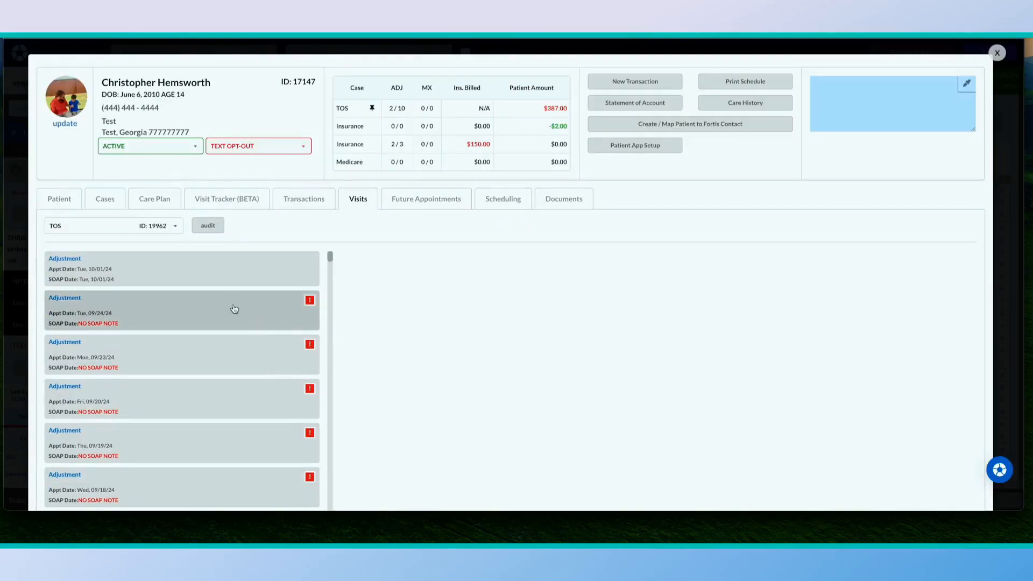
left_click(646, 342)
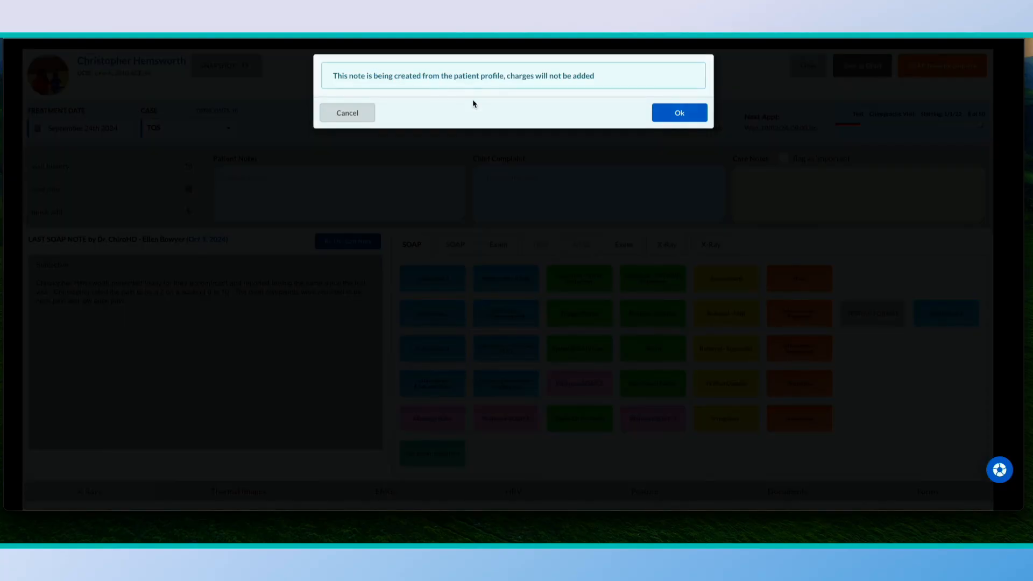
left_click(679, 112)
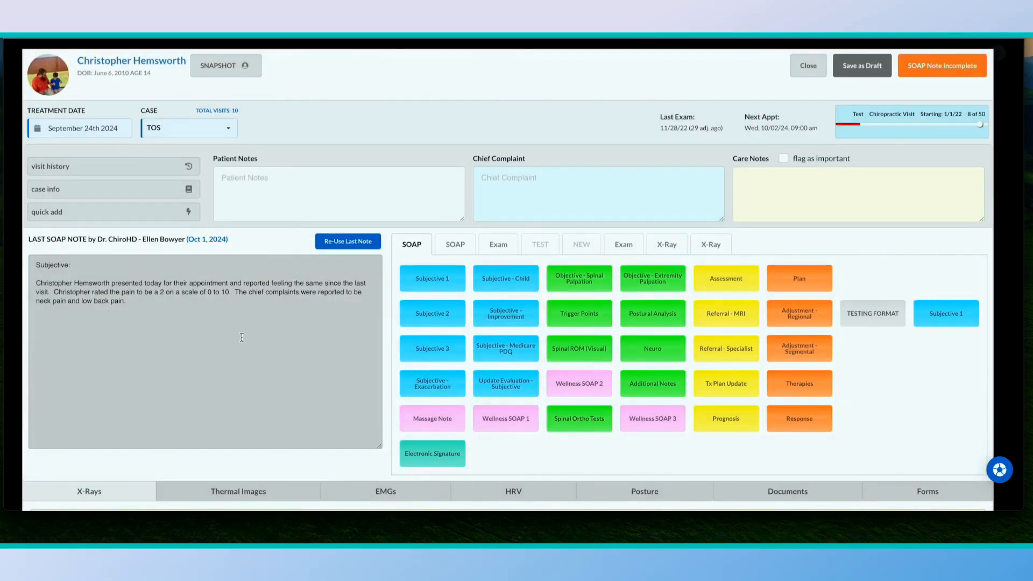
left_click(790, 67)
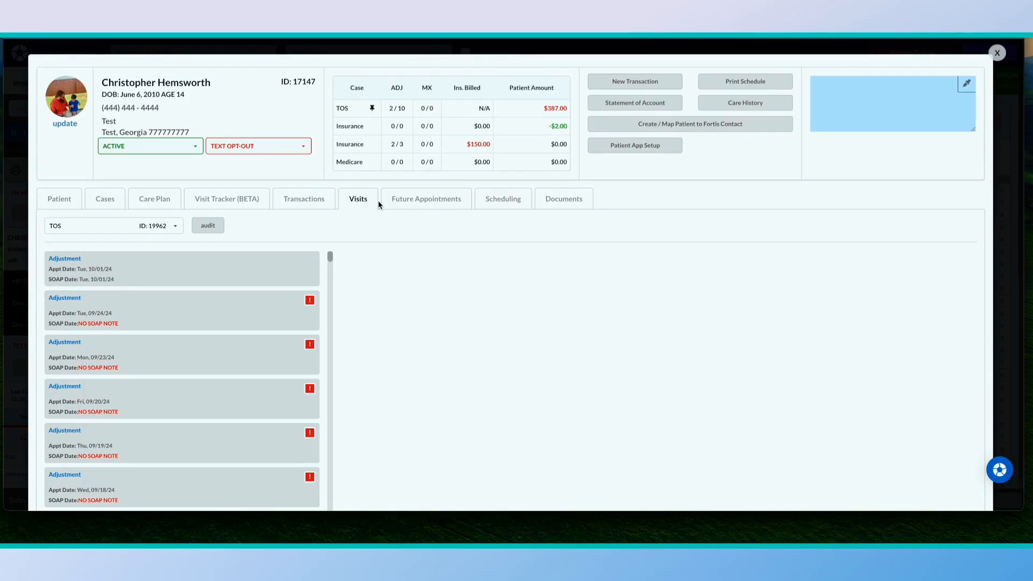
left_click(124, 81)
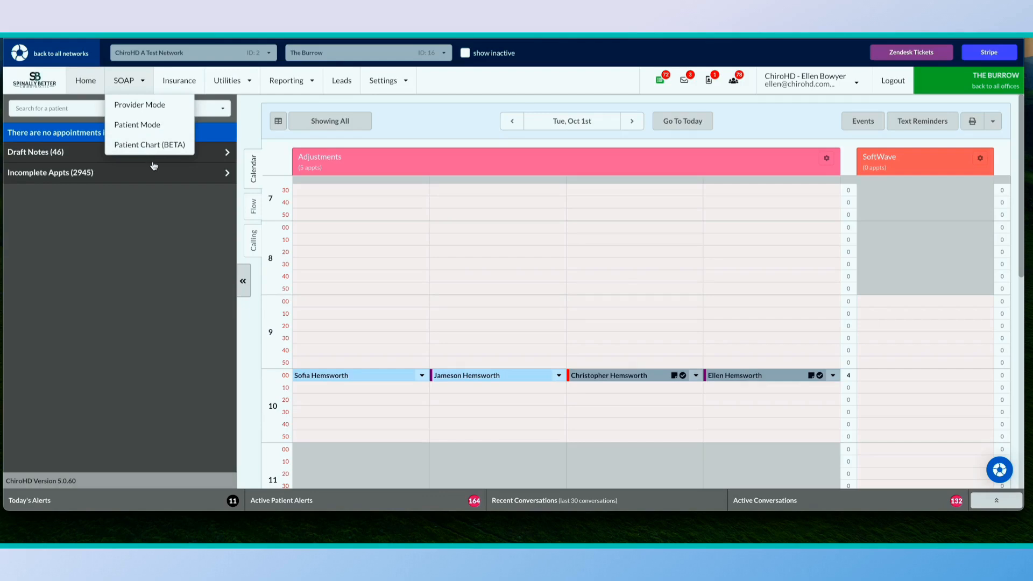
left_click(146, 289)
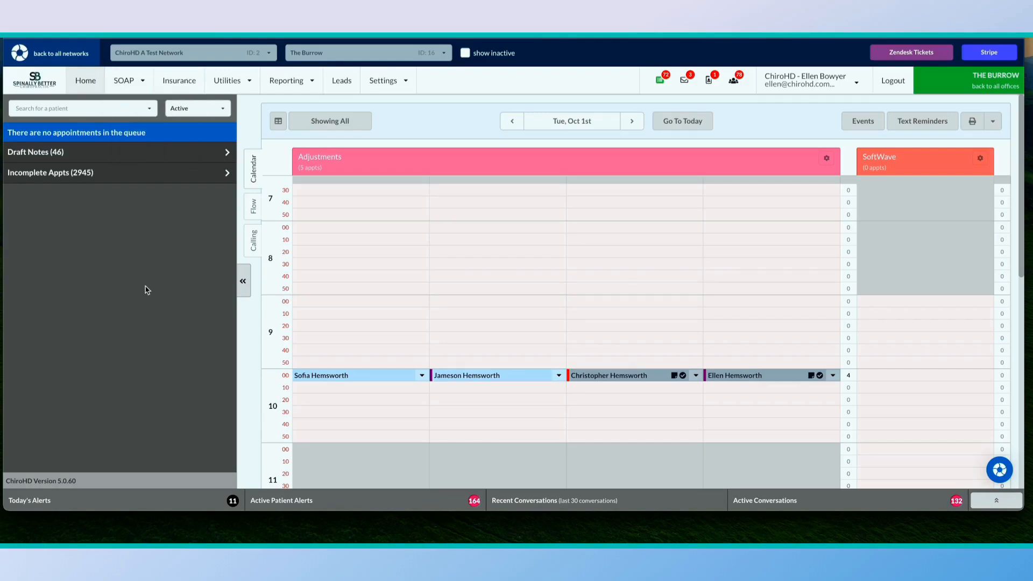
- Turn off the Auto-Complete Appointments BETA option in the office options and return to the calendar
left_click(389, 83)
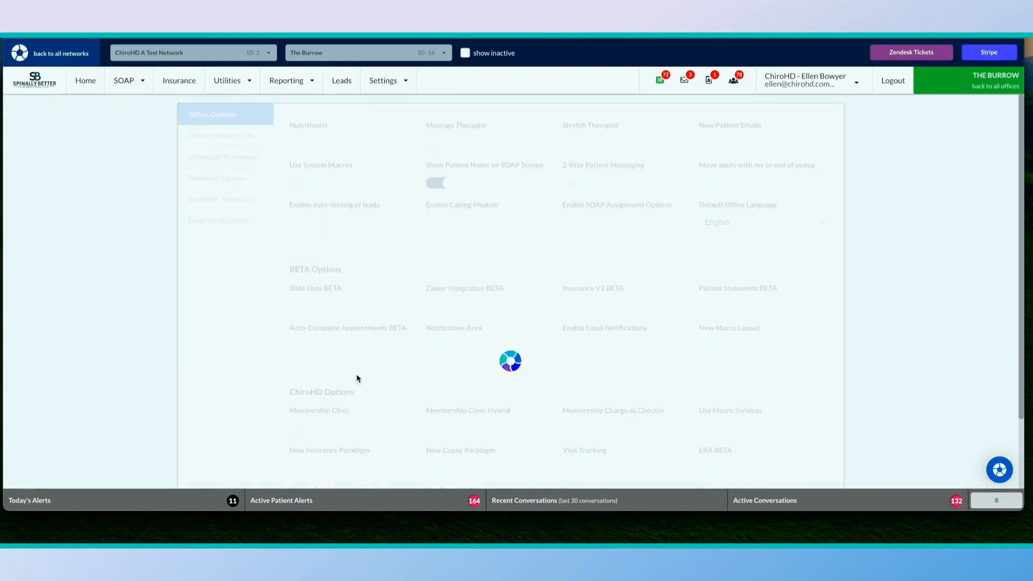
left_click(85, 81)
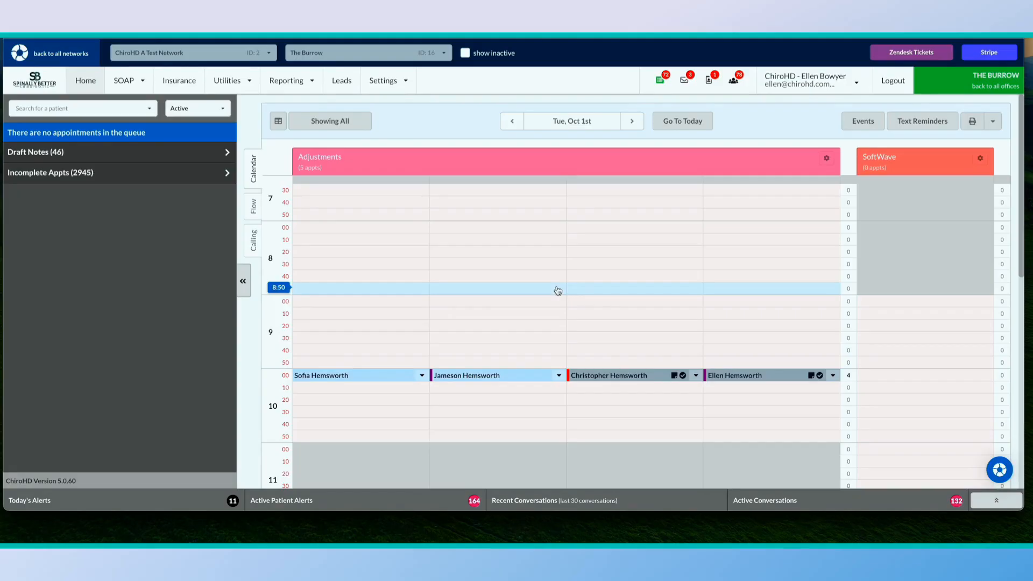
- In Provider Mode, re-use the queued patient's last SOAP note for the October 1st visit, submit it and return to the calendar
left_click(121, 85)
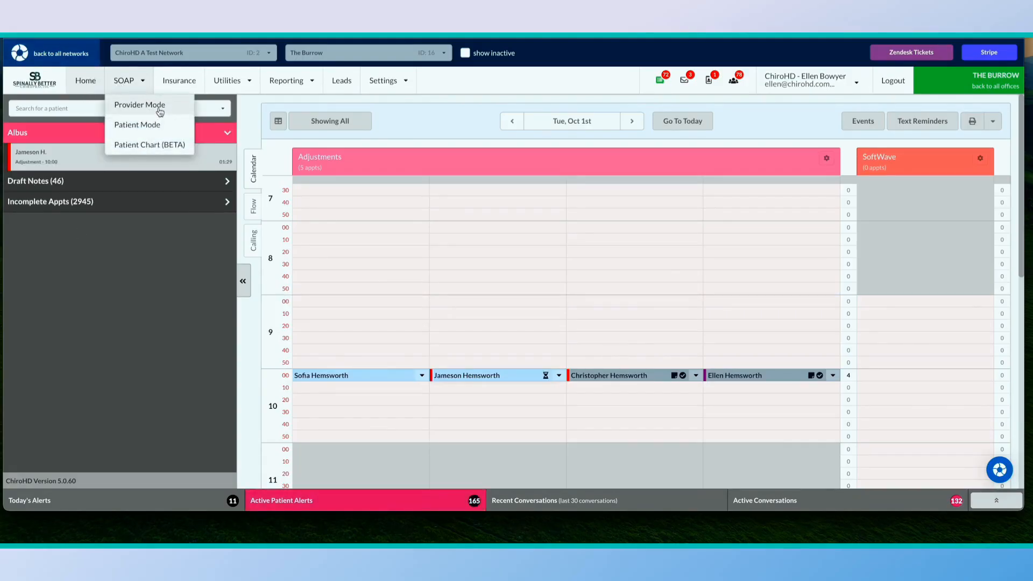
left_click(160, 110)
left_click(91, 159)
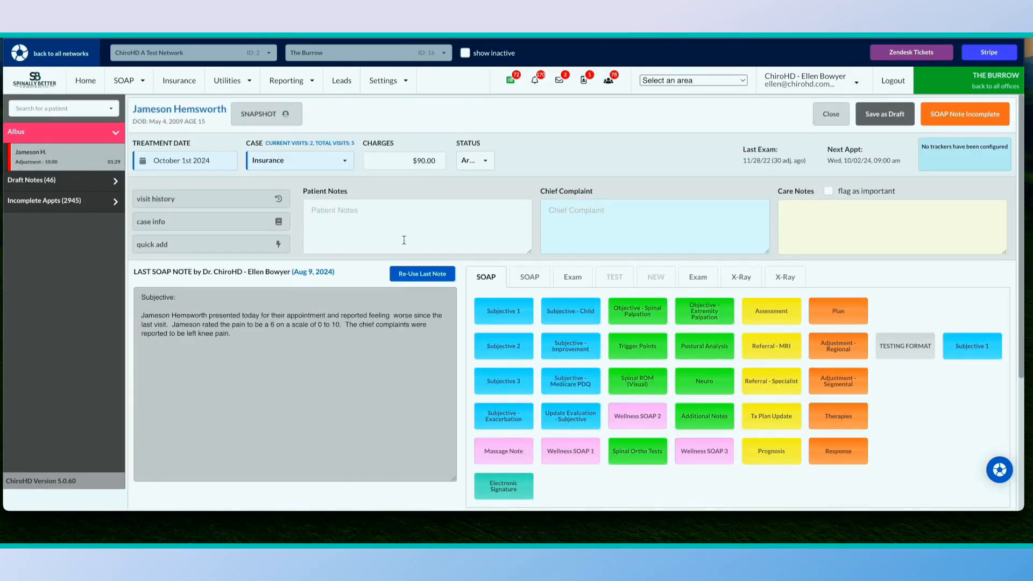
left_click(421, 274)
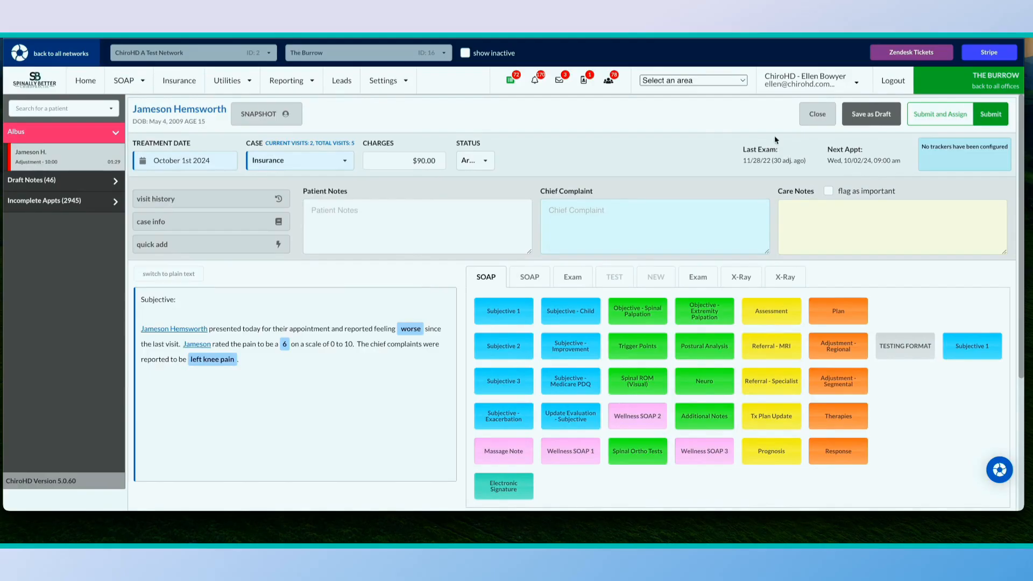
left_click(991, 114)
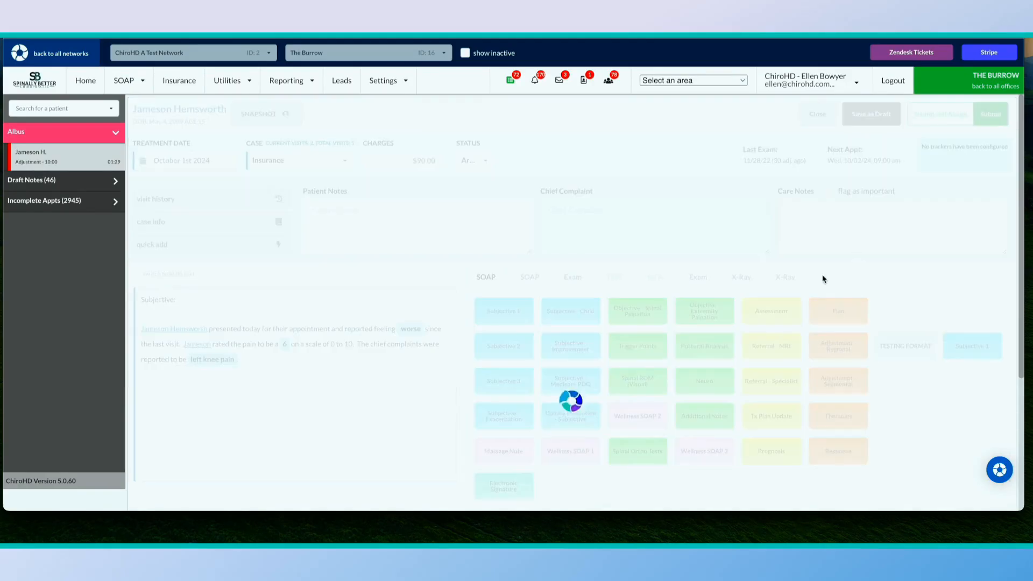
left_click(81, 90)
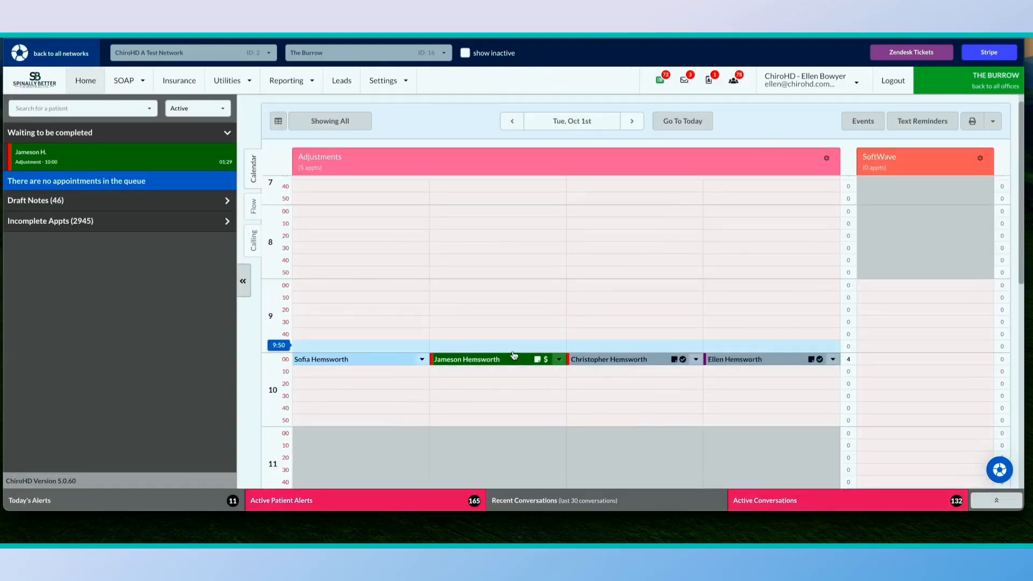
- Review the appointments and transaction ledger of the treated October 1st patient and close the patient's profile
mouse_move(499, 366)
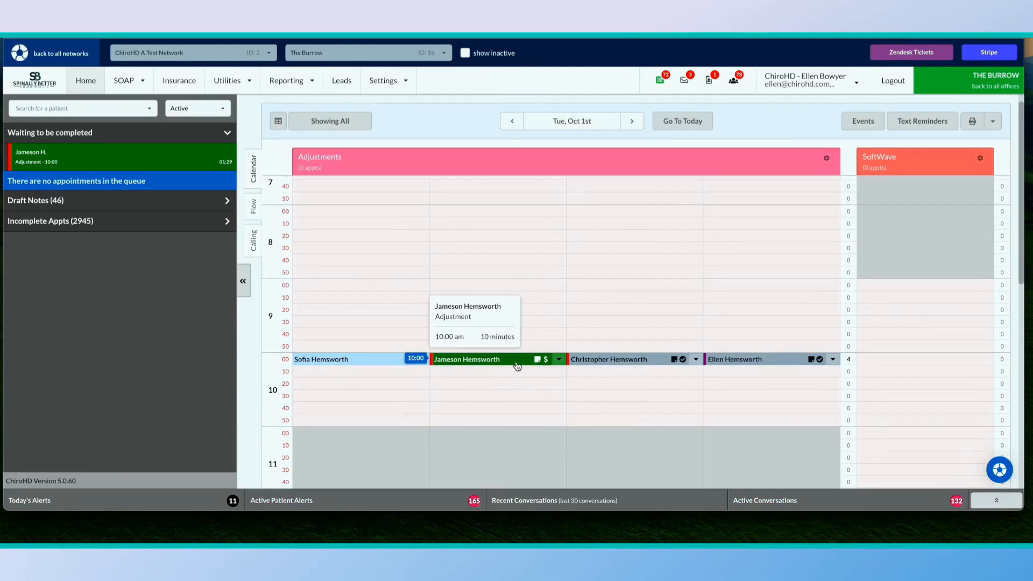
left_click(548, 365)
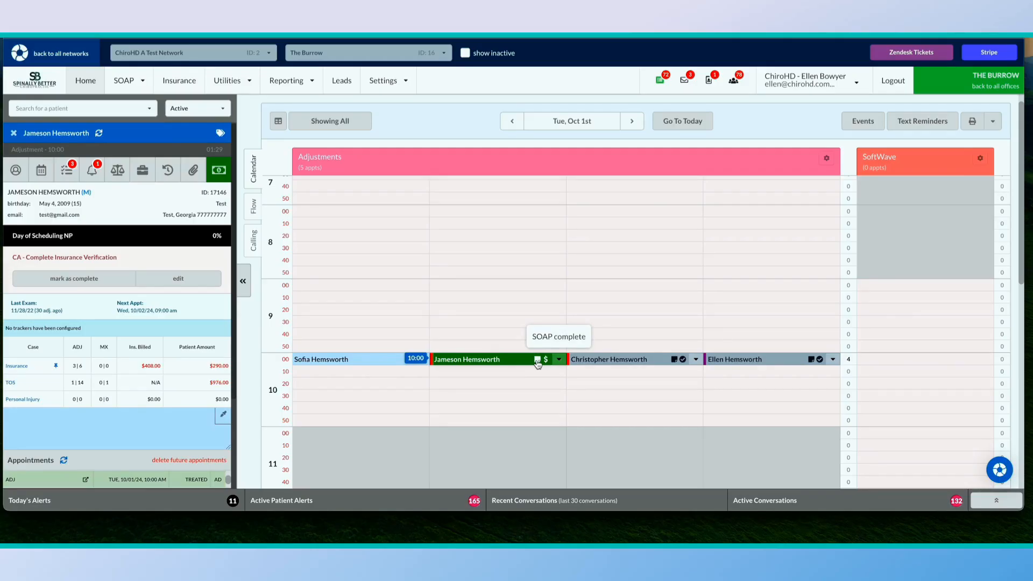
scroll(127, 356, "down", 2)
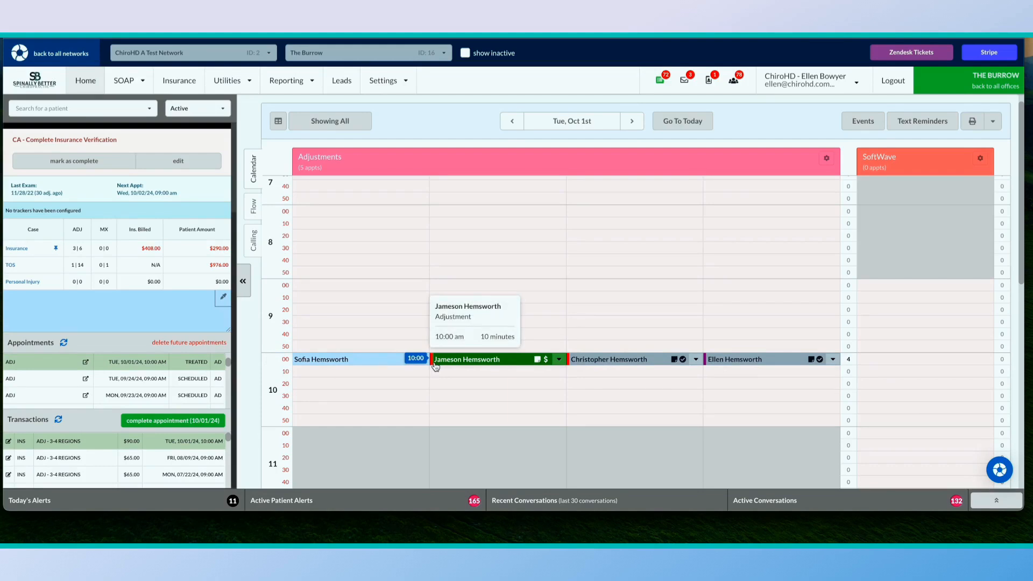
scroll(172, 384, "up", 2)
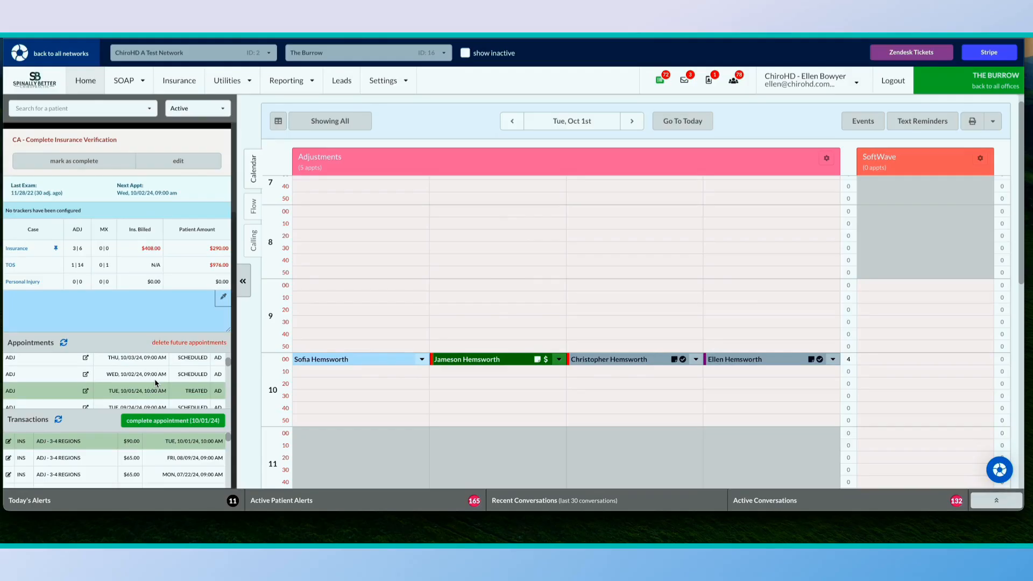
left_click(80, 448)
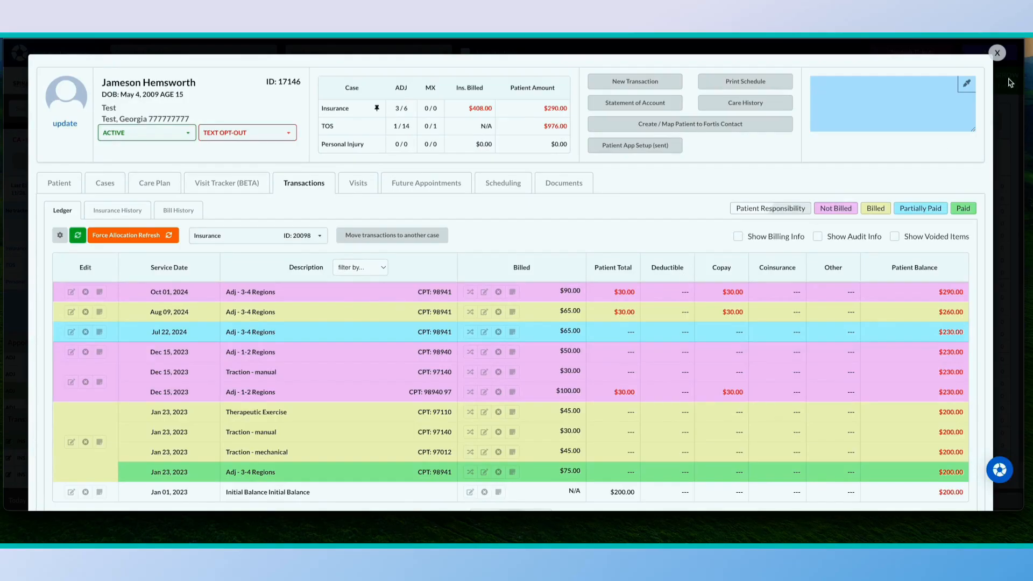
left_click(997, 53)
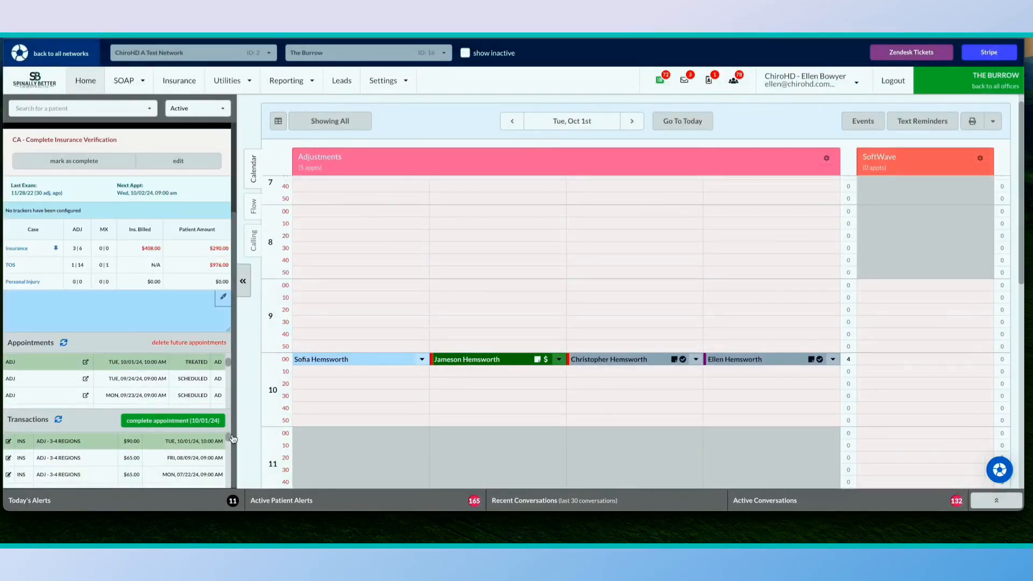
left_click(557, 360)
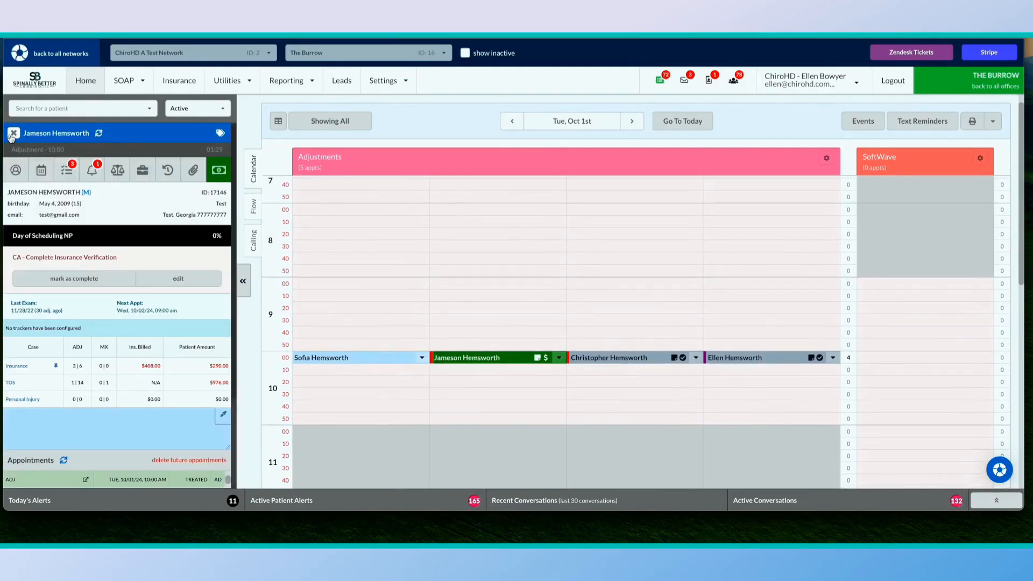
left_click(12, 134)
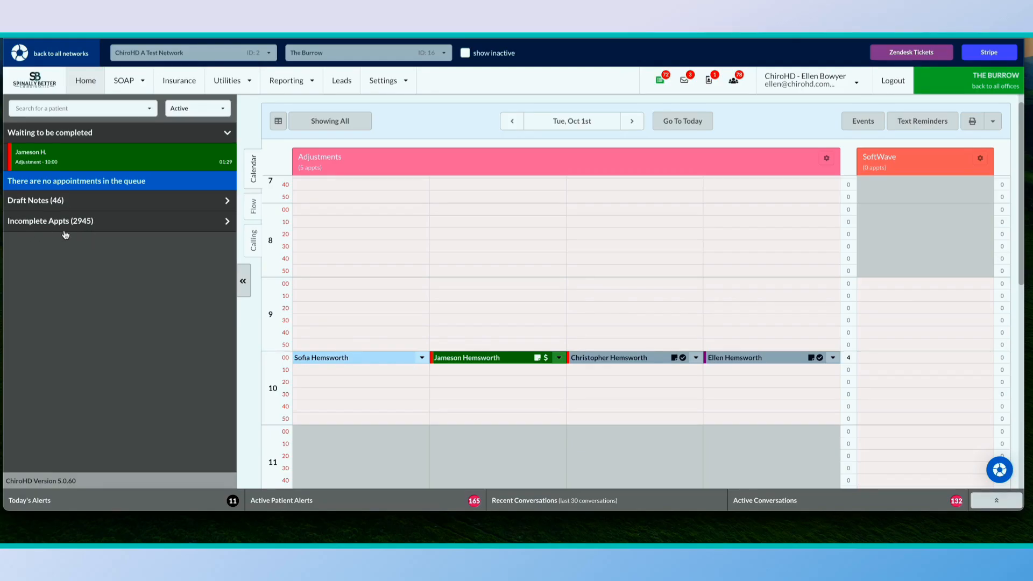
- Expand the incomplete appointments and collapse the Stretch and Luna groups to view the Albus group
left_click(88, 225)
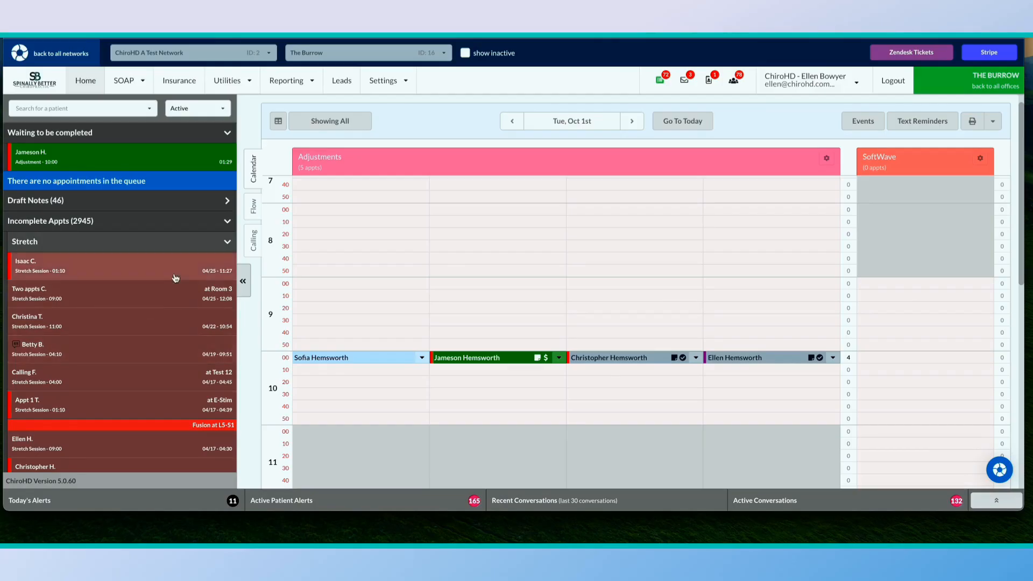
left_click(115, 245)
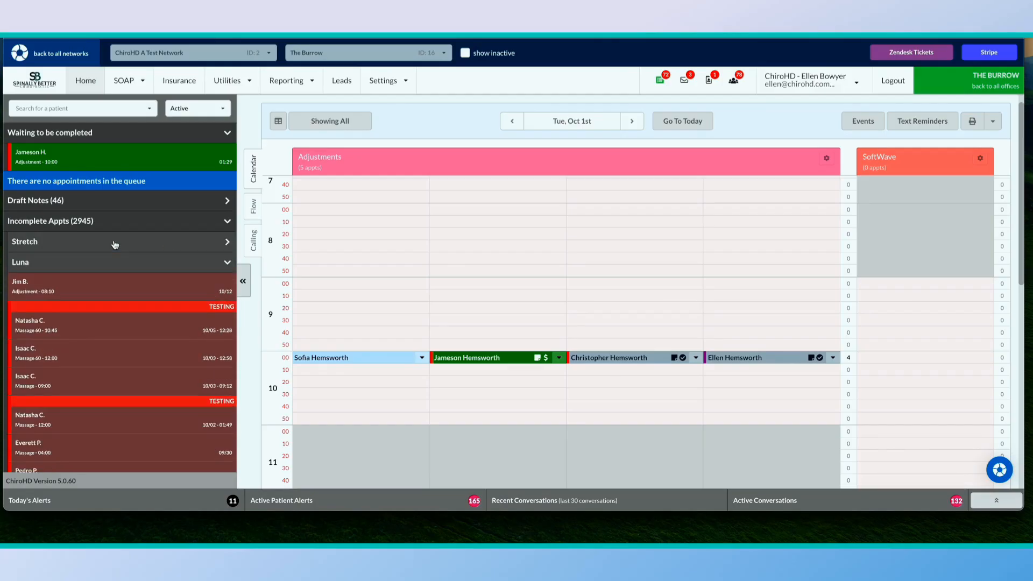
left_click(114, 244)
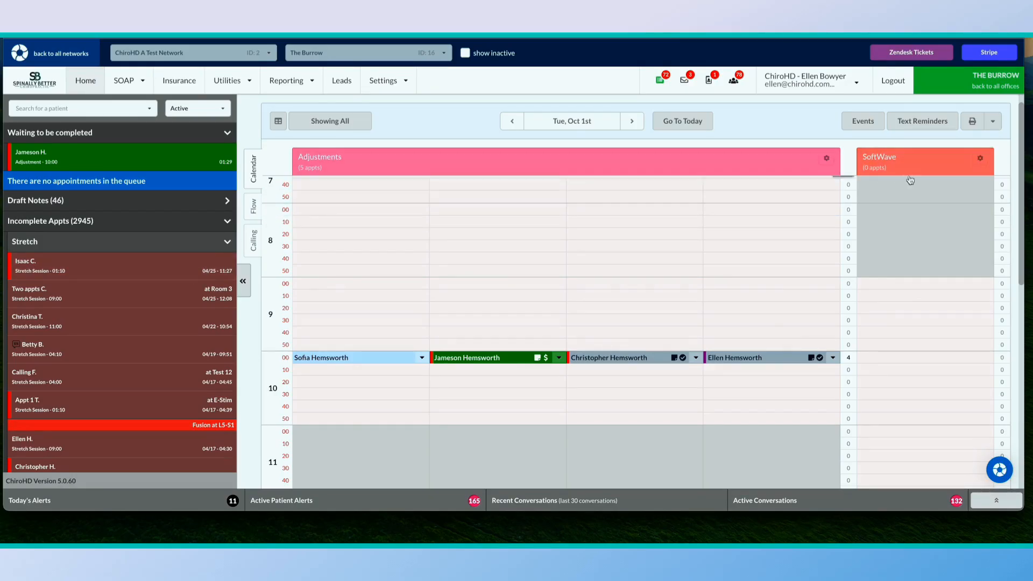
left_click(171, 251)
left_click(161, 271)
left_click(155, 292)
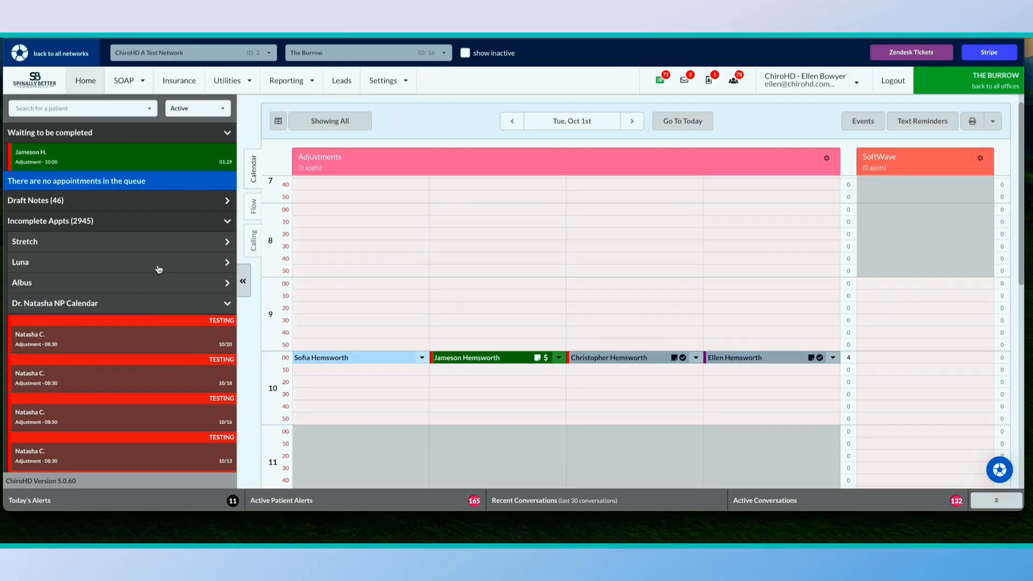
left_click(171, 286)
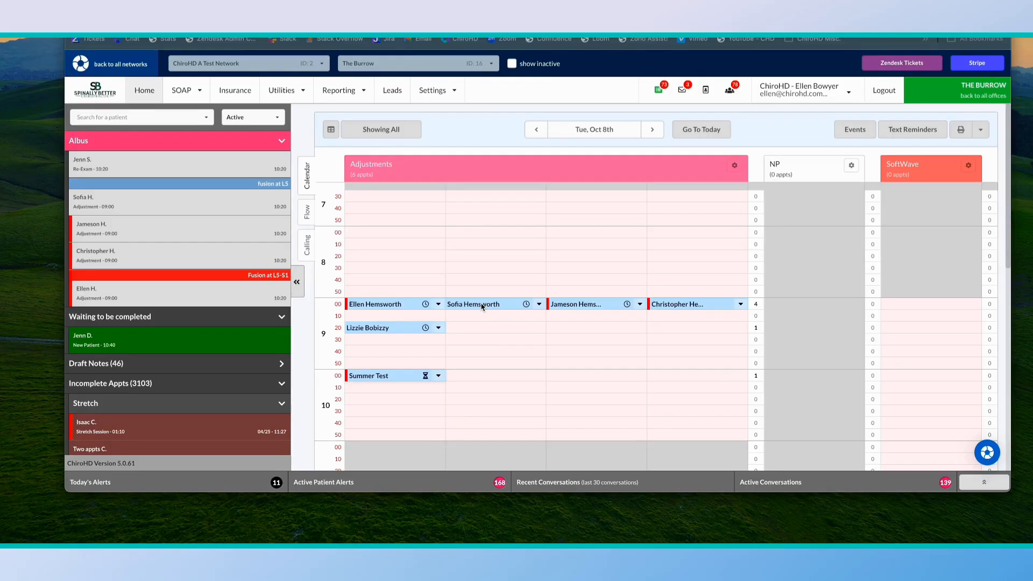
- Open the visit history of the patient with the incomplete October 8th 10:00 adjustment in the Albus group
scroll(158, 372, "down", 2)
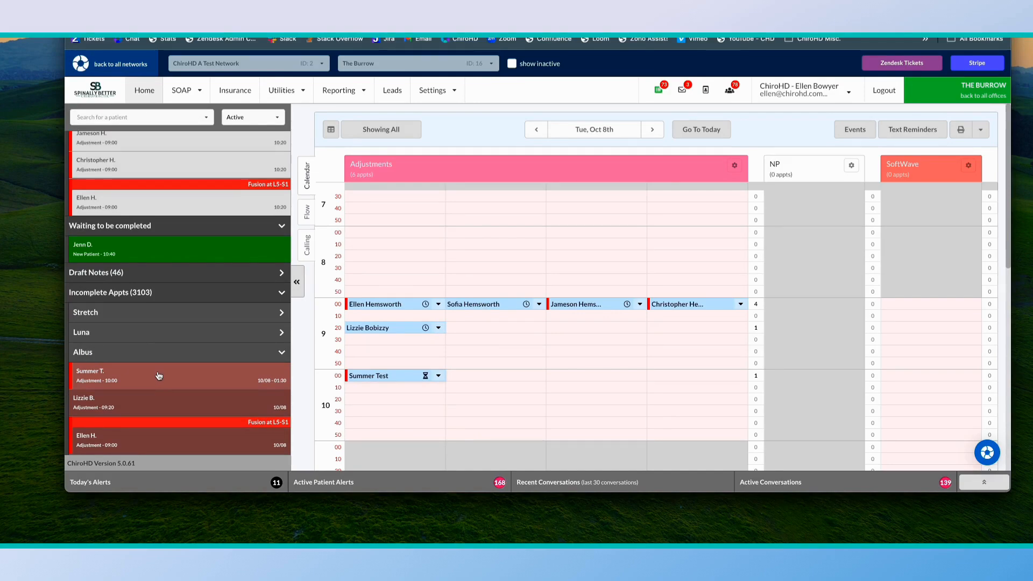
left_click(159, 376)
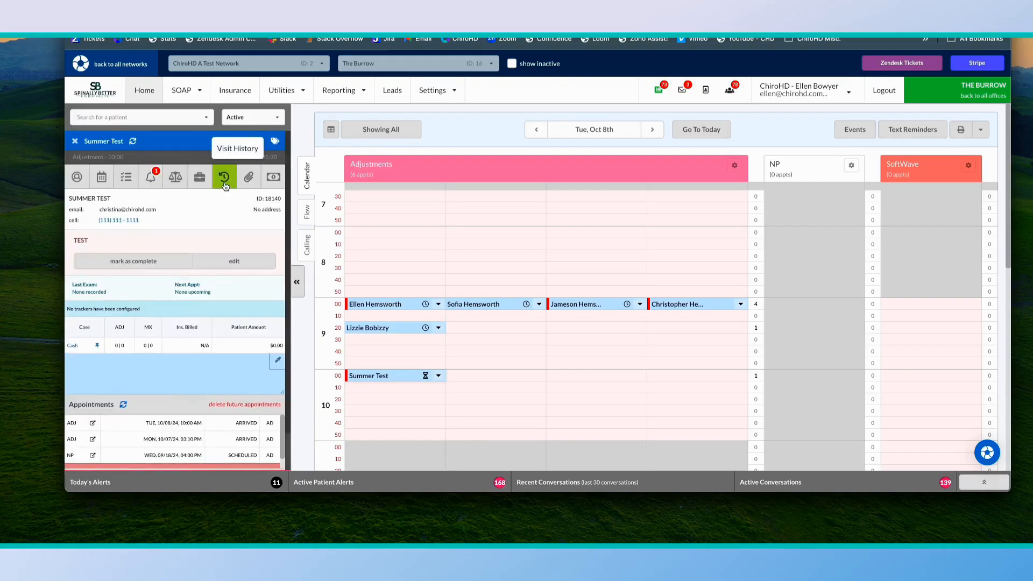
left_click(224, 178)
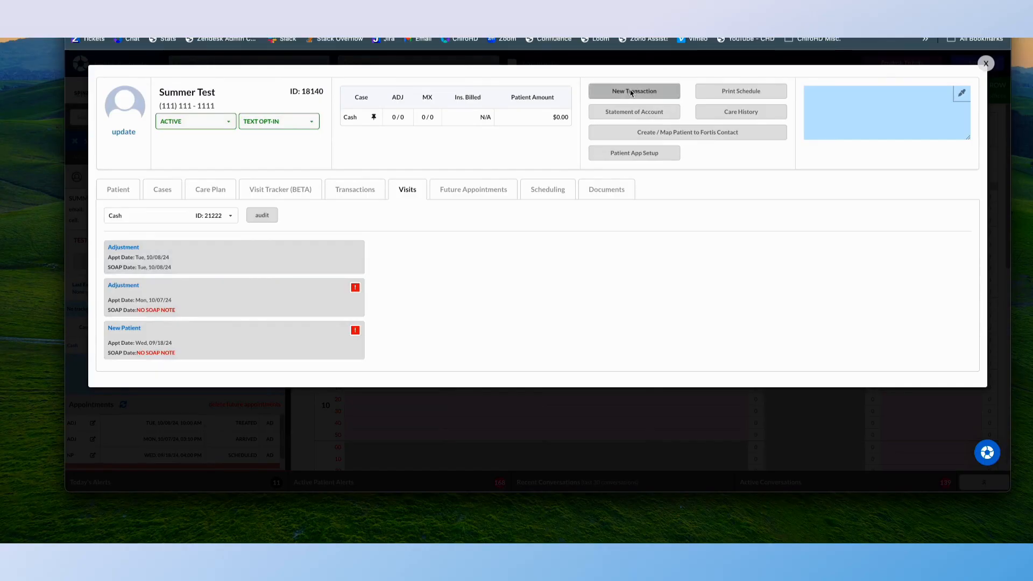
- Start a new transaction dated October 8th 2024 for the patient and add the Adj - 3-4 Regions (98941) charge
left_click(631, 91)
left_click(936, 99)
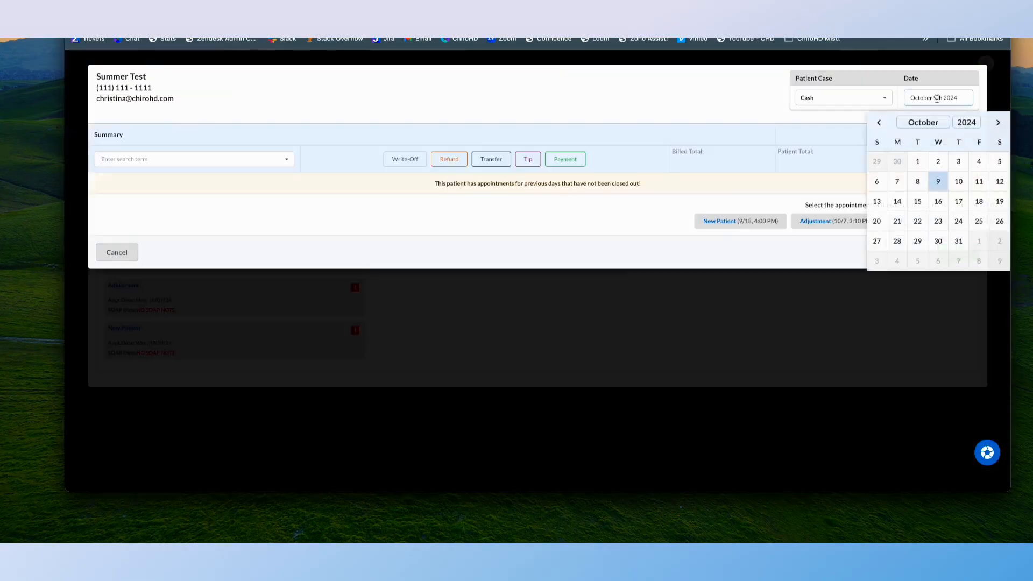
left_click(918, 181)
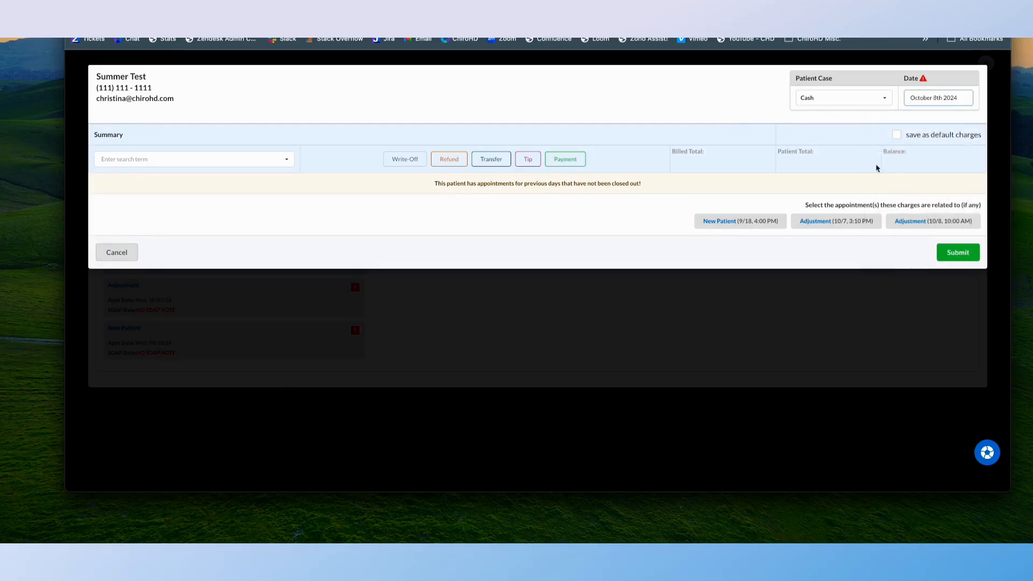
left_click(206, 160)
type("3-4")
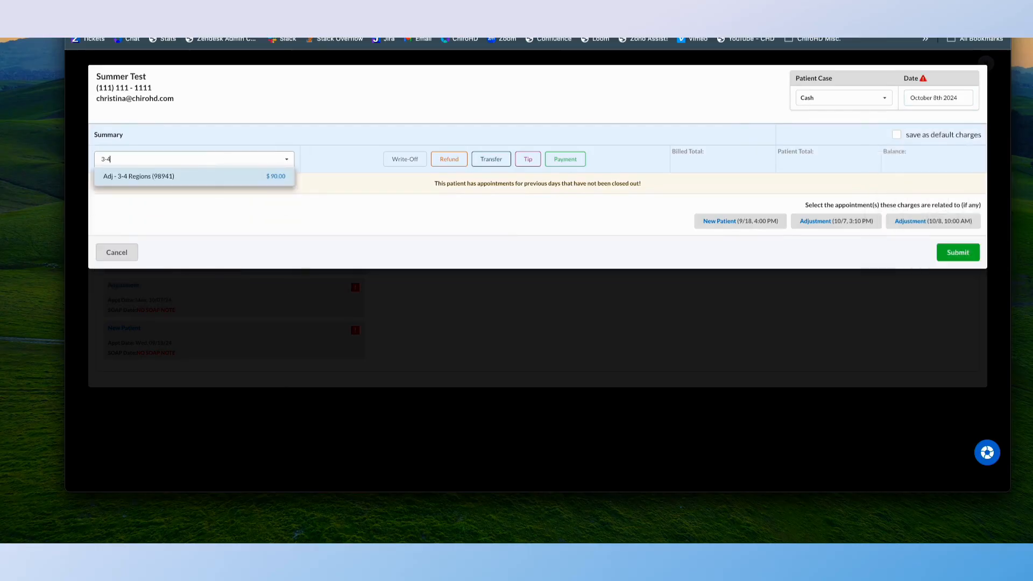
left_click(215, 177)
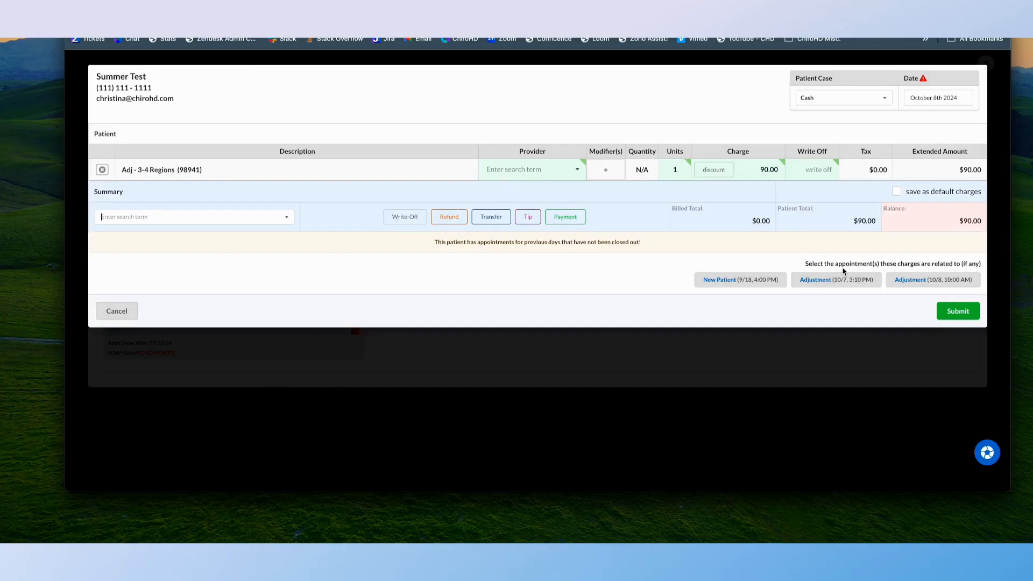
- Relate the charge to the 10/8 10:00 AM adjustment, choose to mark that appointment as completed and submit the transaction
left_click(928, 282)
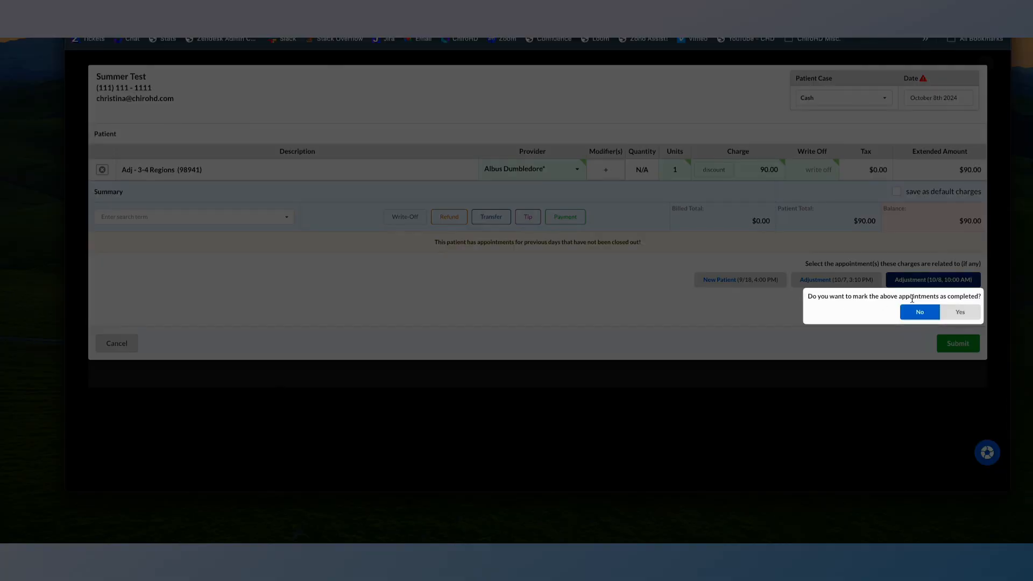
left_click(961, 313)
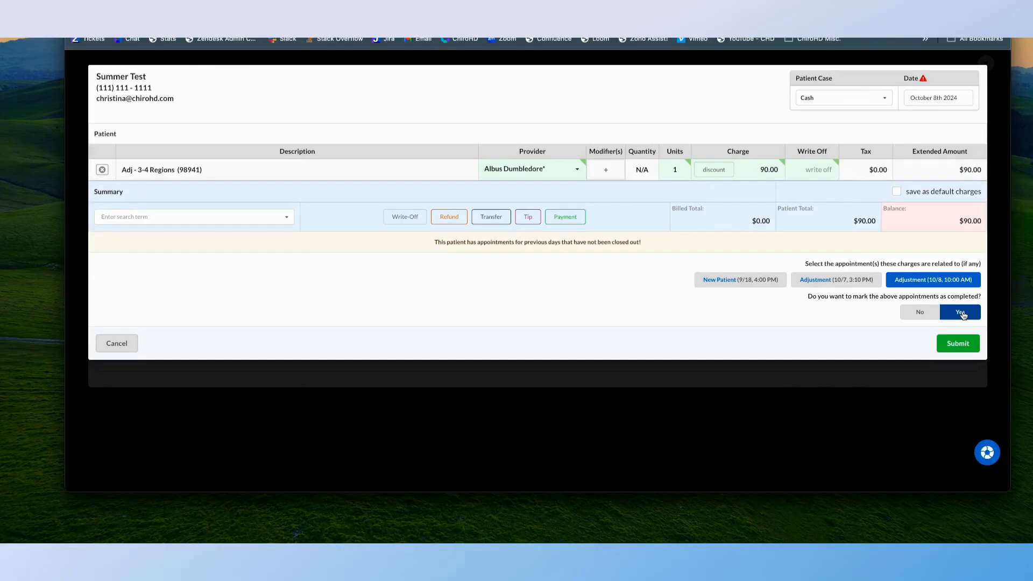
left_click(960, 347)
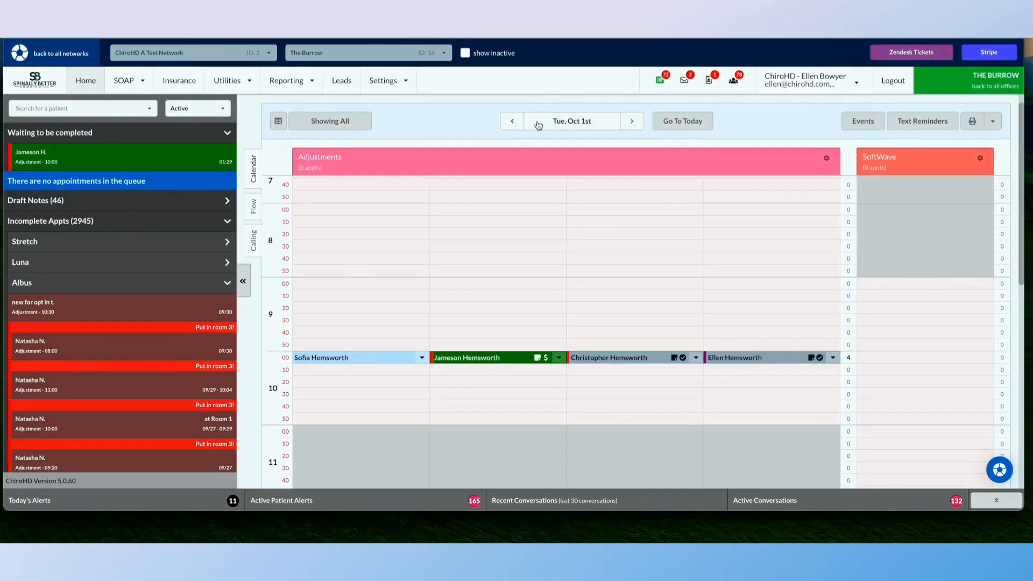
- Switch the calendar to September 30th and examine the day's appointments, including the status options of the 8:00 one
left_click(537, 125)
left_click(560, 195)
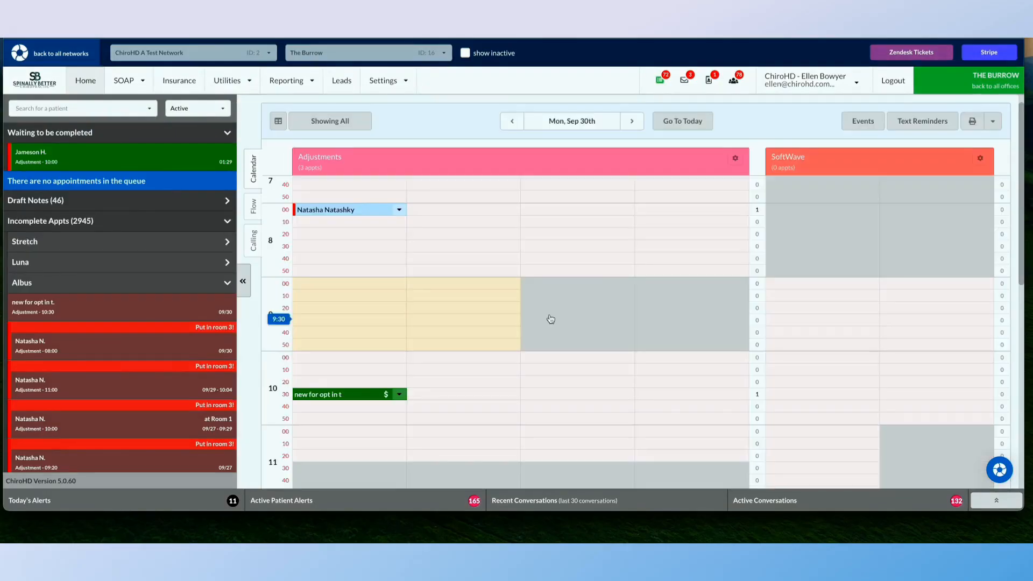
left_click(398, 209)
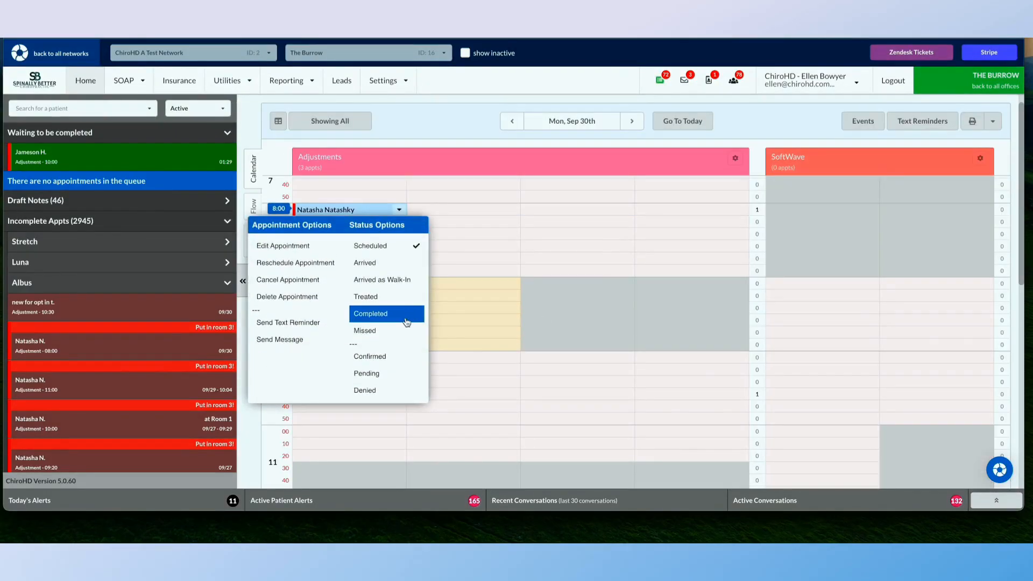
left_click(396, 143)
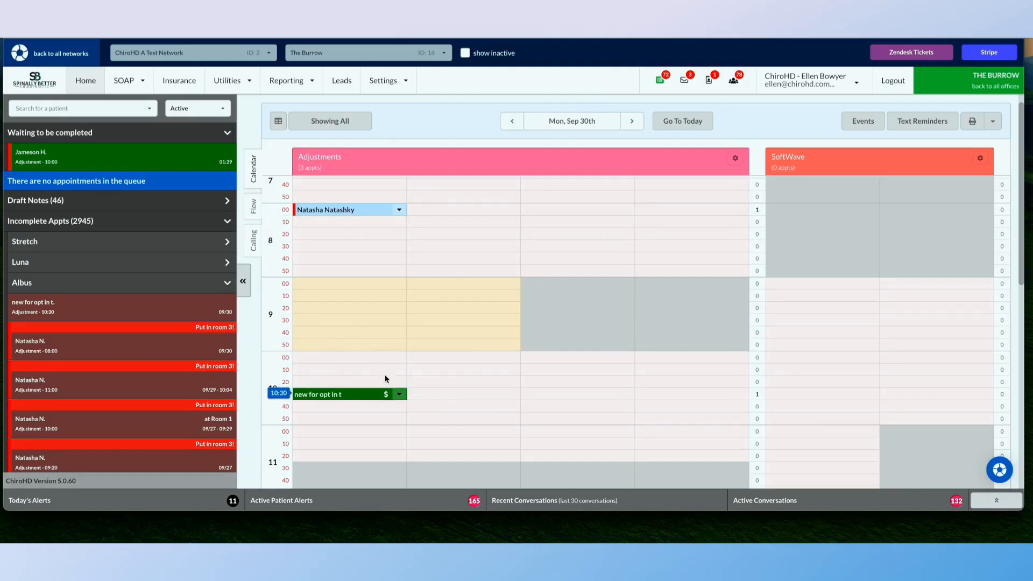
scroll(385, 379, "down", 5)
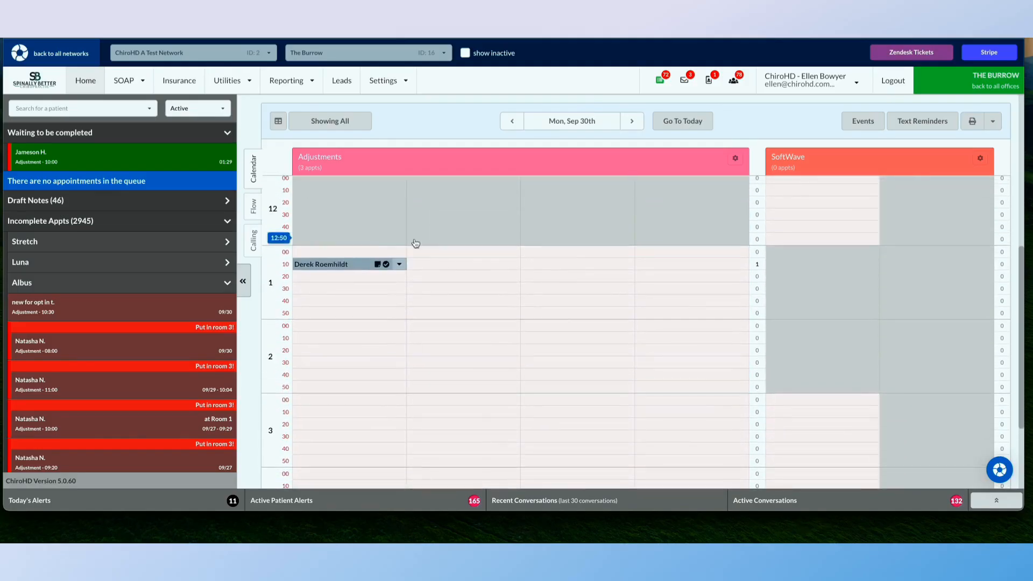
scroll(439, 328, "up", 3)
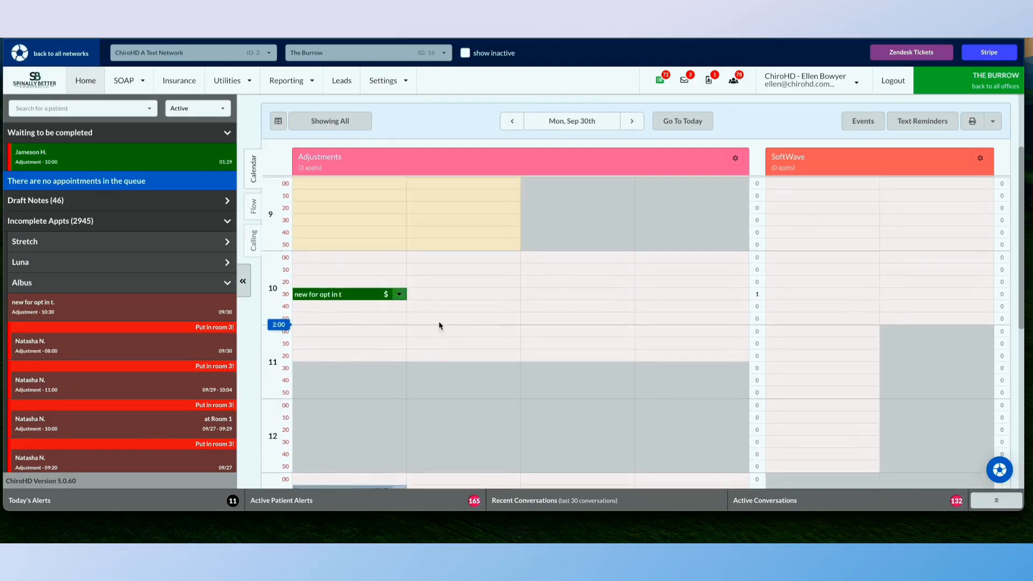
scroll(440, 326, "up", 2)
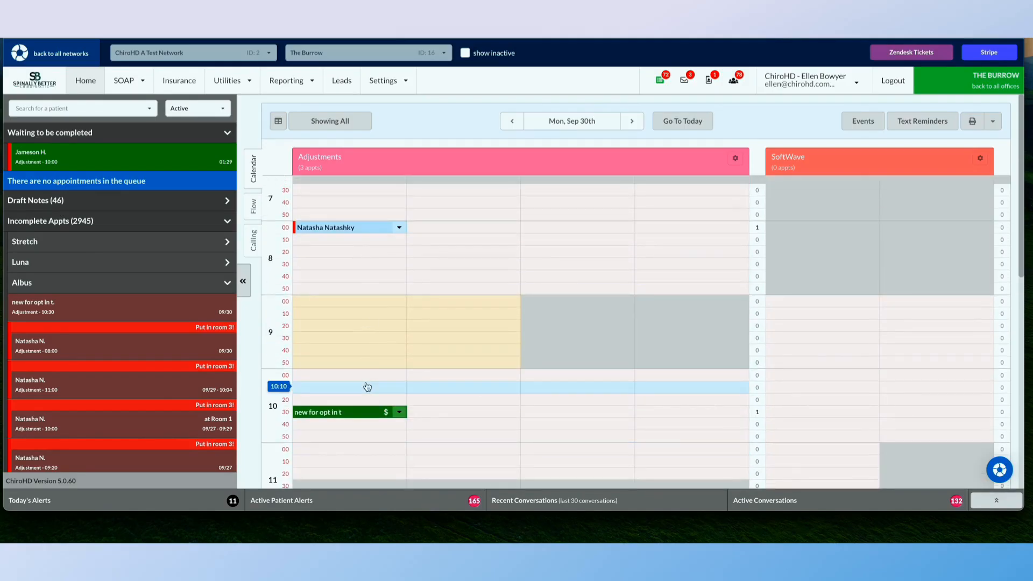